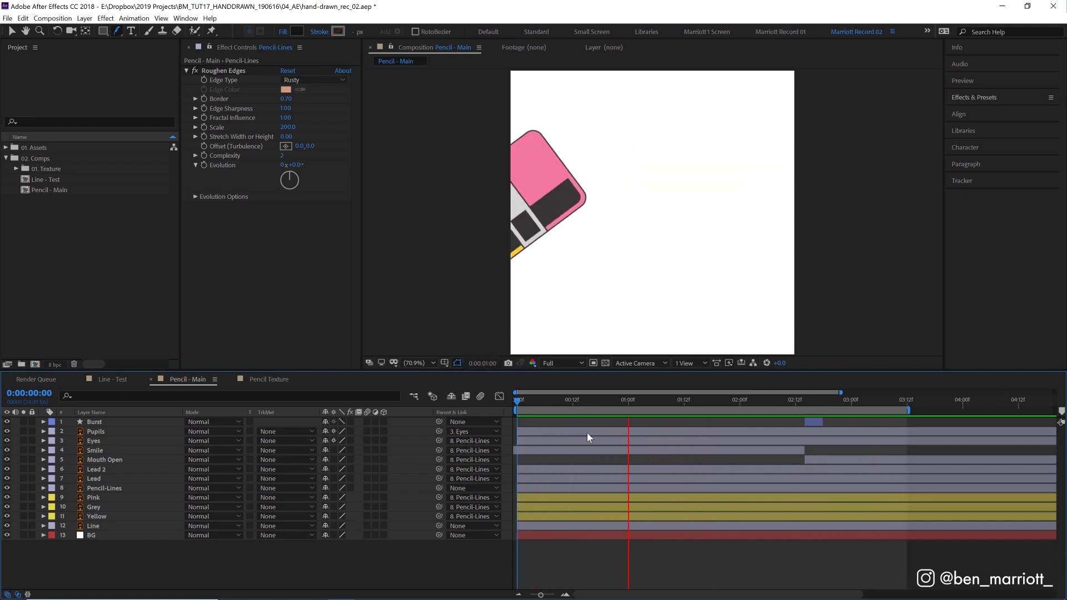
Step: Open Line - Test and add an adjustment layer above the Line layer, starting its rename
click(733, 404)
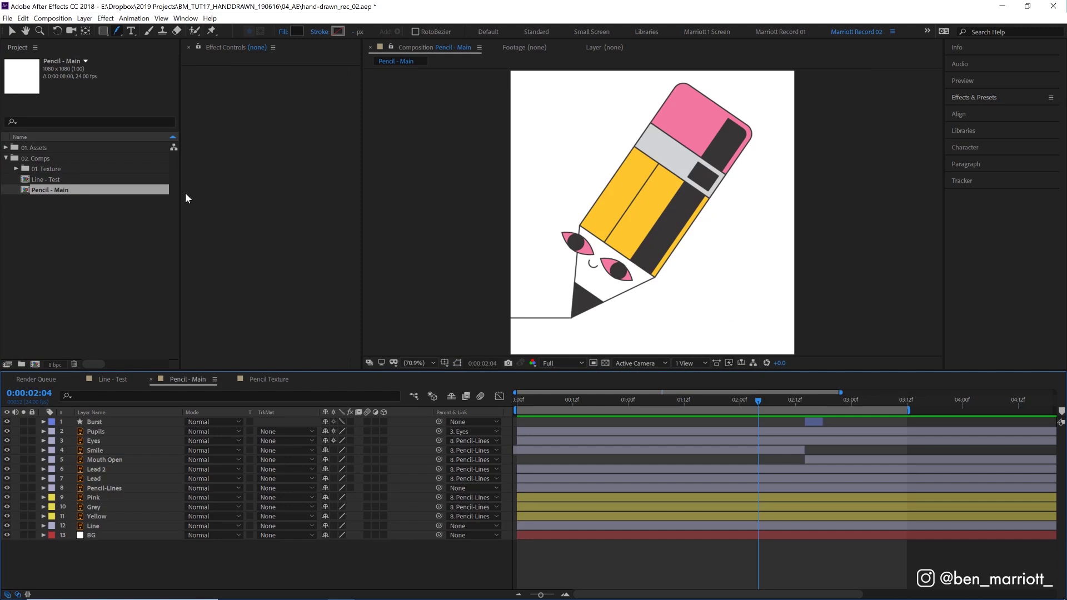
double_click(95, 179)
click(728, 441)
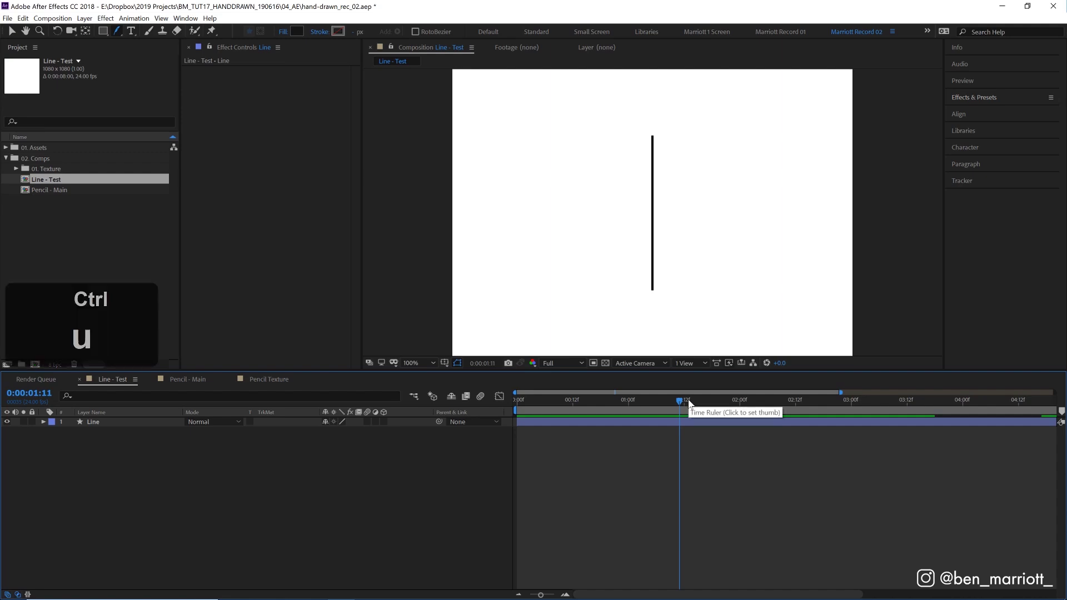
key(ctrl+alt+y)
key(Return)
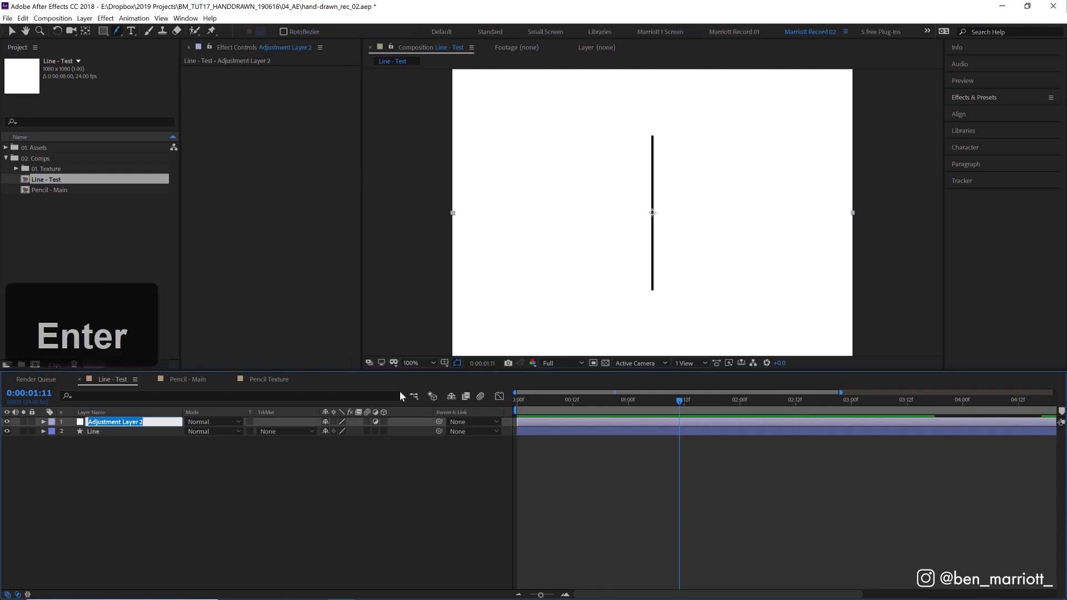
text(Hand Drawn)
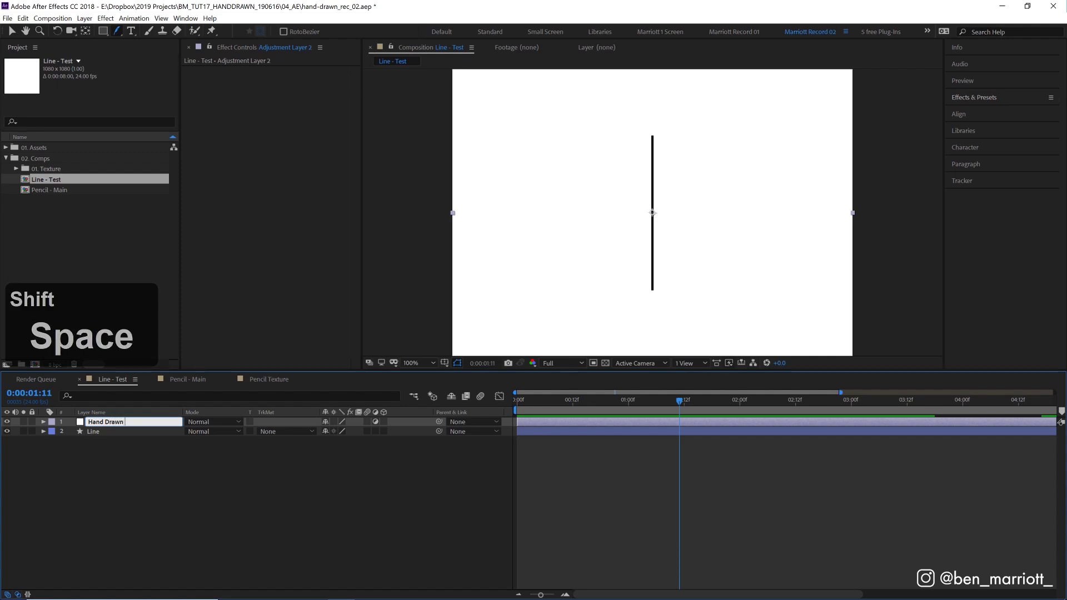
text( Effects)
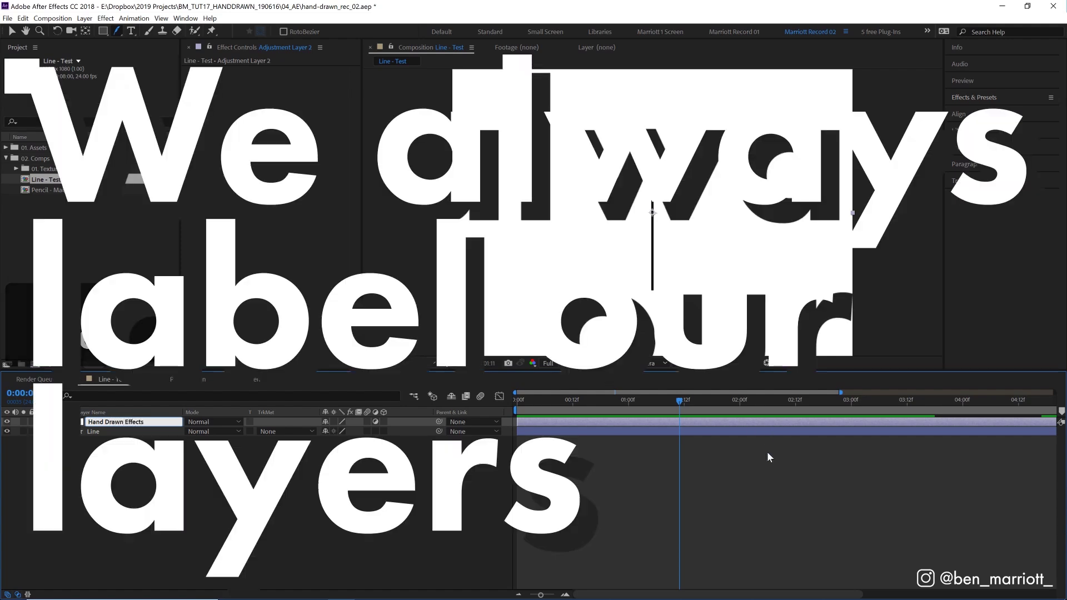
Step: Commit the adjustment layer name 'Hand Drawn Effects'
key(Return)
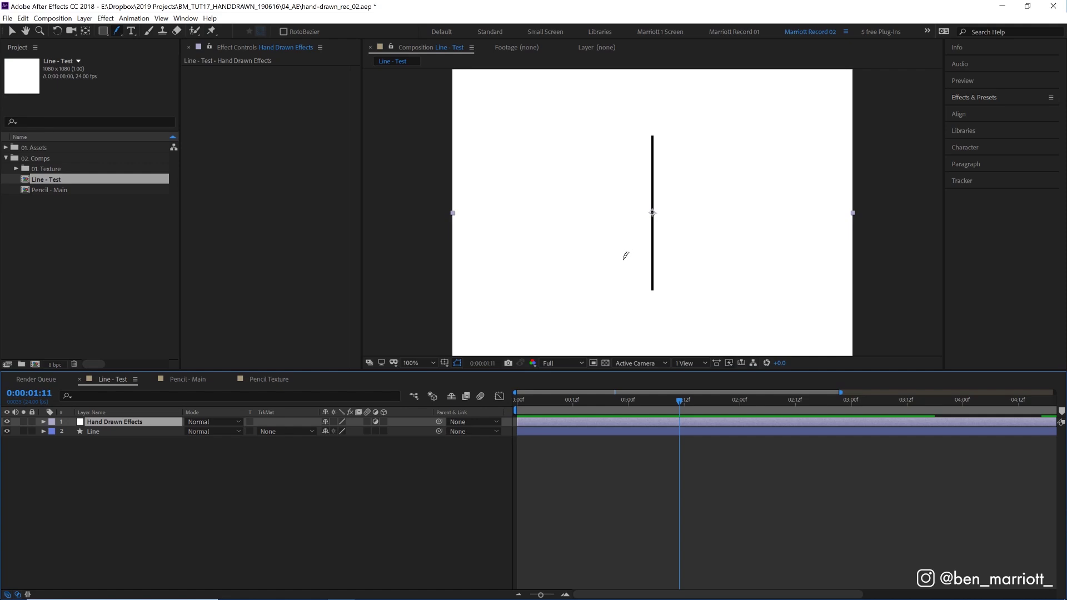
Step: Find Turbulent Displace in Effects & Presets and apply it to Hand Drawn Effects
key(v)
click(975, 97)
text(pos)
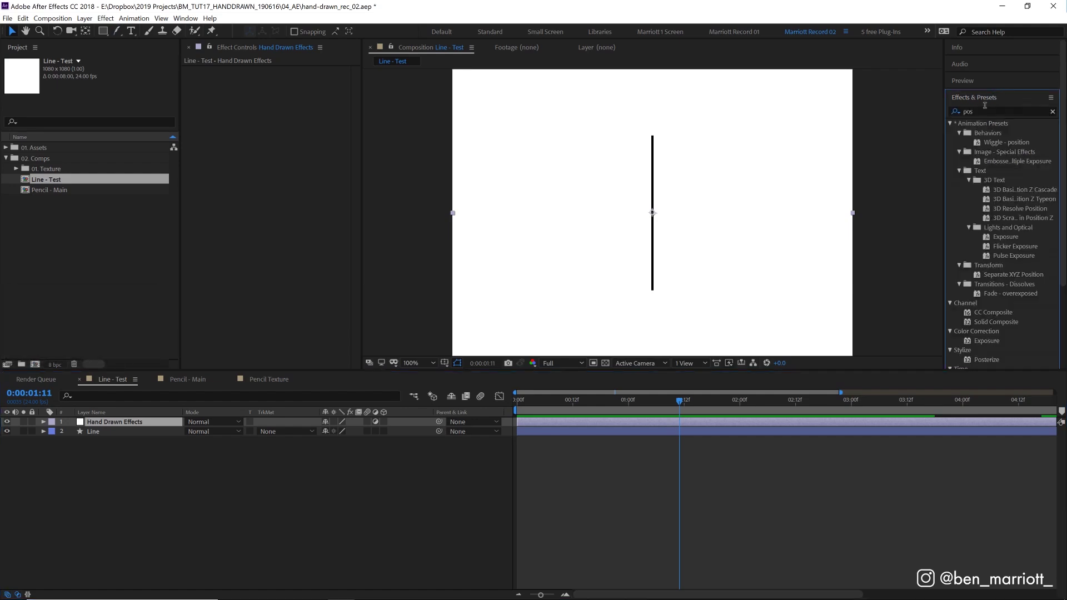
text(turb)
drag(1000, 133, 617, 288)
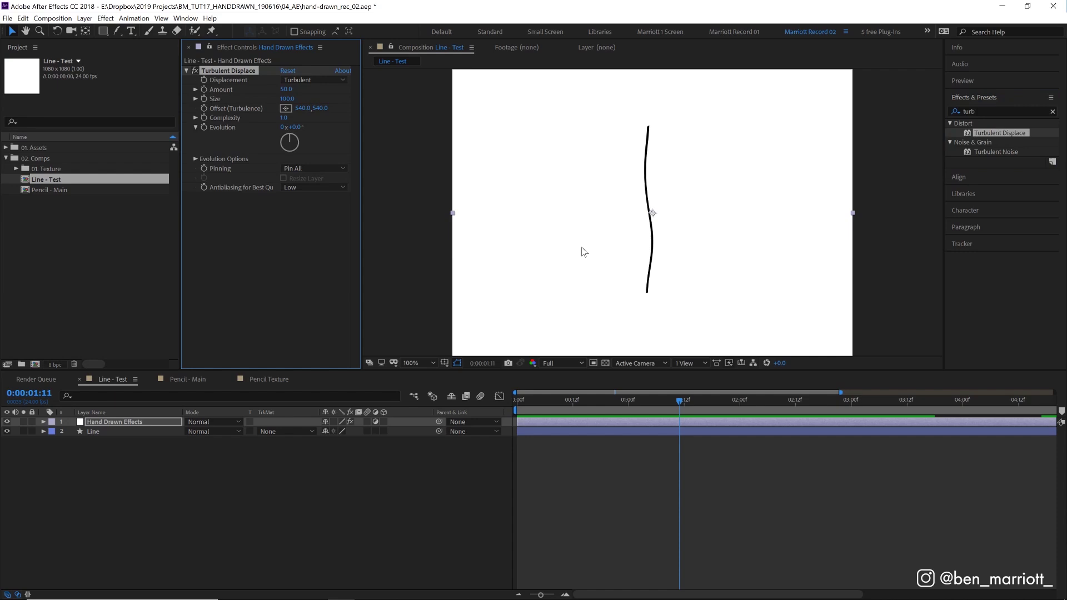
Step: Set Turbulent Displace Amount to 2, Size to 40 and Complexity to 2
click(286, 89)
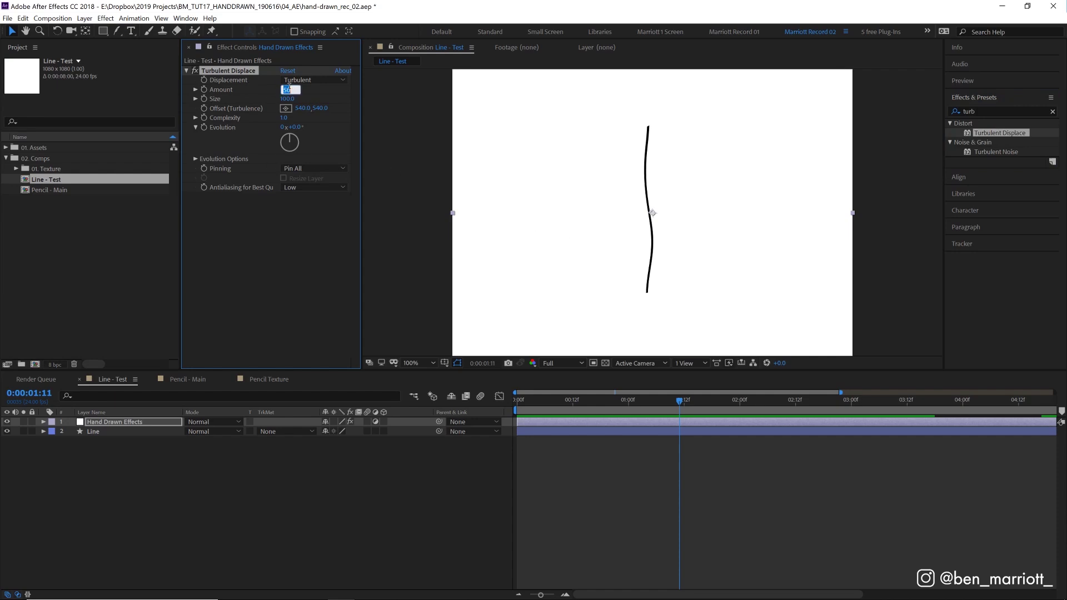
text(2)
key(Return)
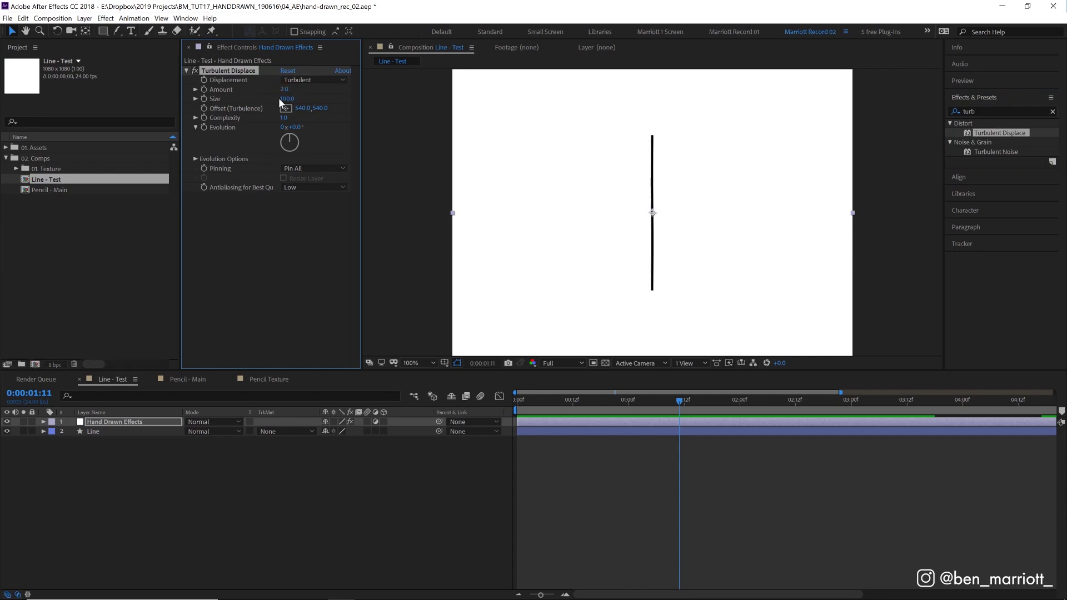
click(286, 99)
text(40)
key(Return)
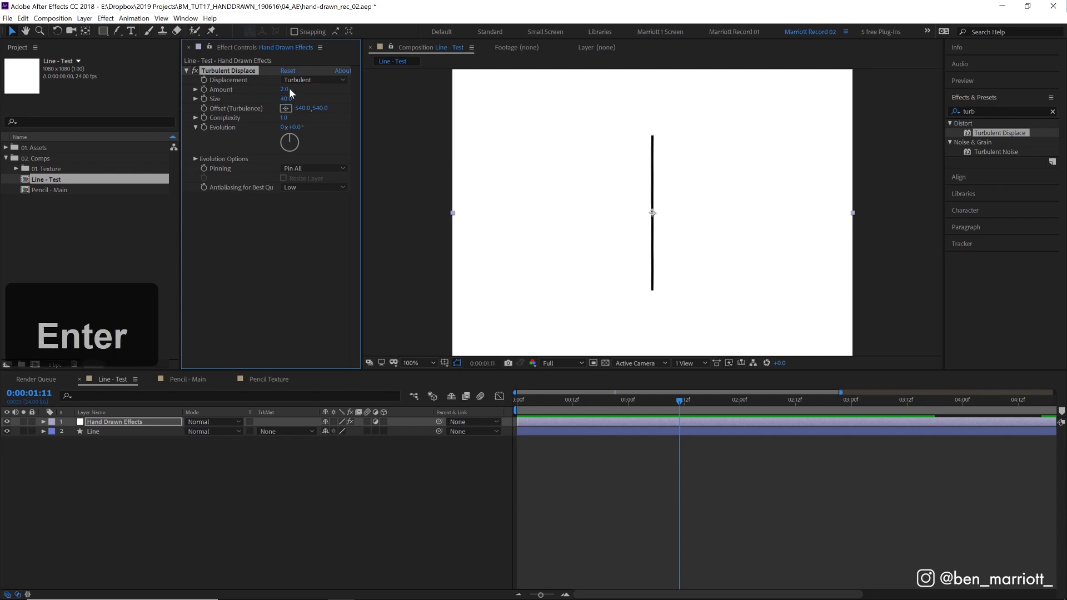
click(284, 118)
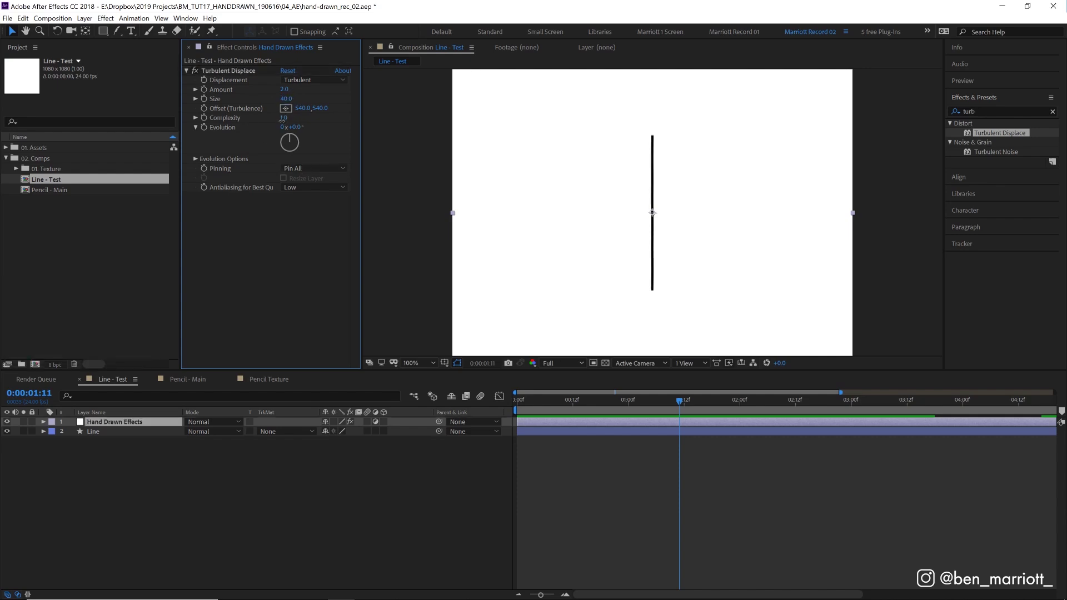
text(2)
key(Return)
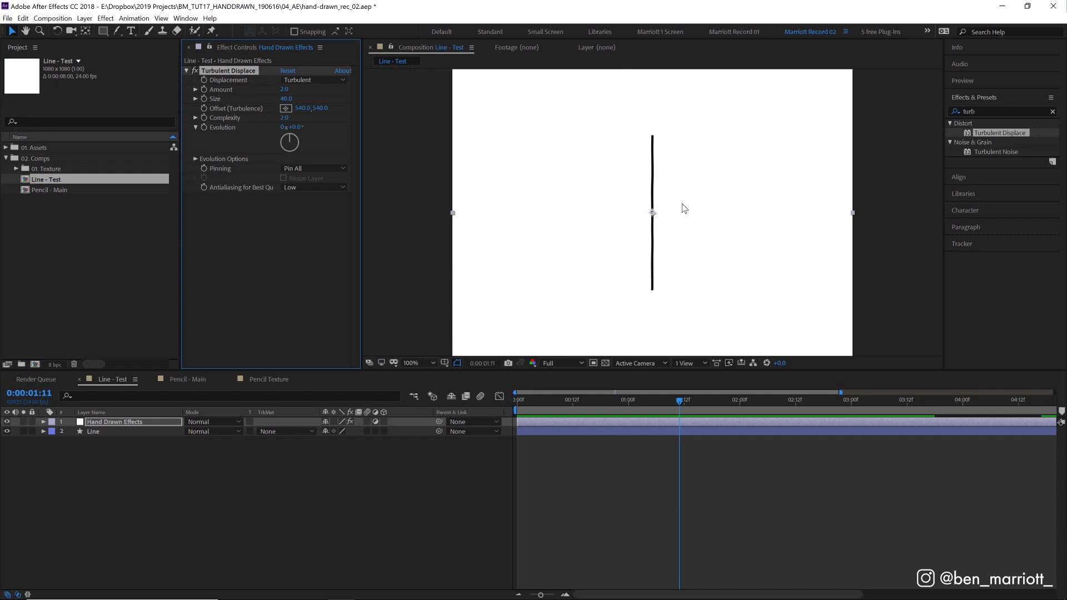
key(period)
key(z)
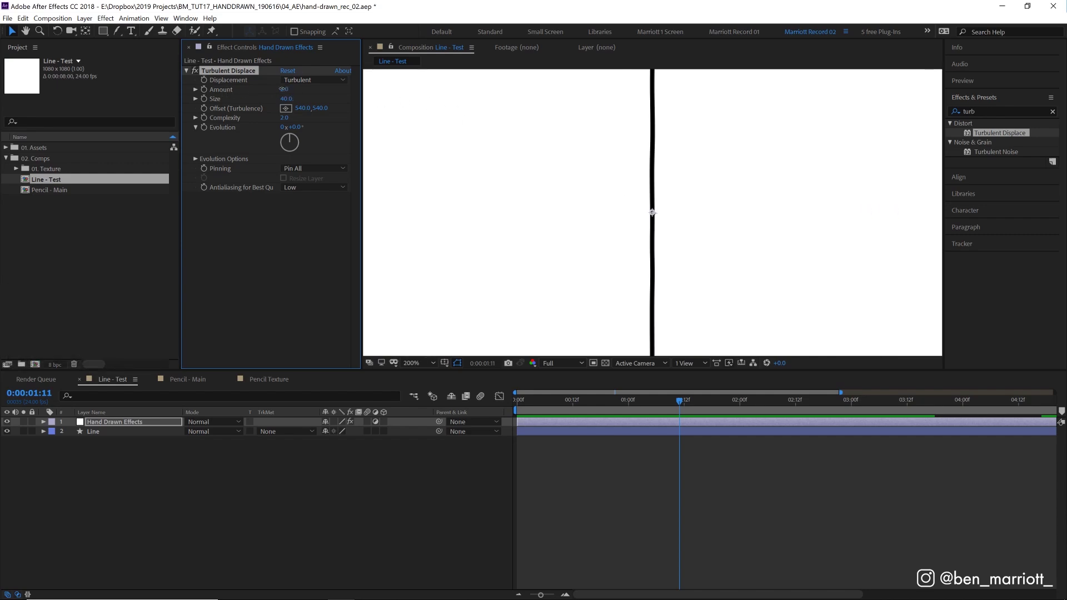
drag(284, 89, 309, 88)
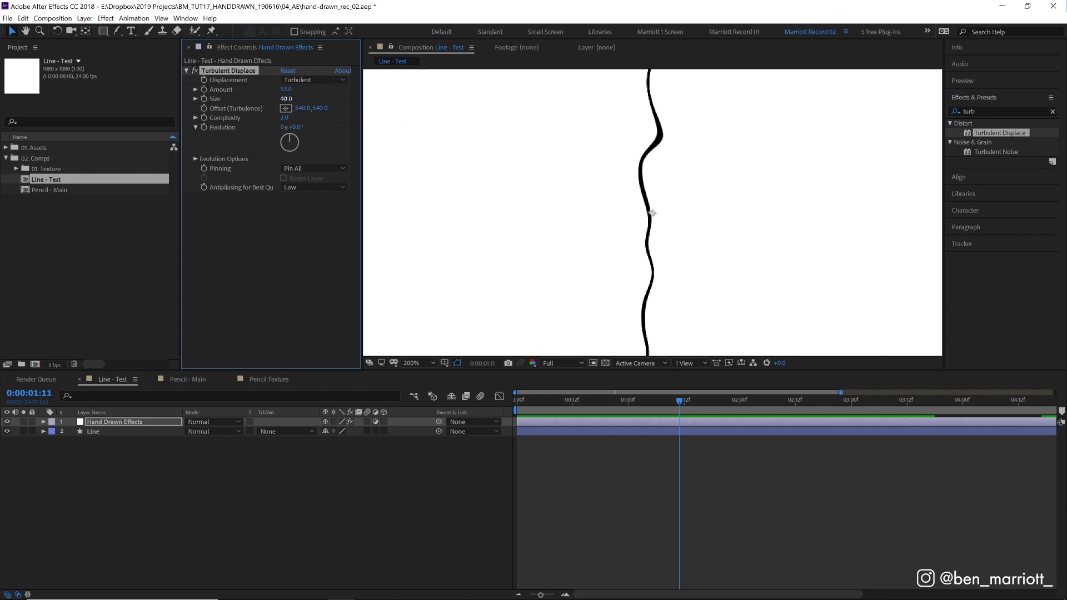
drag(287, 99, 291, 99)
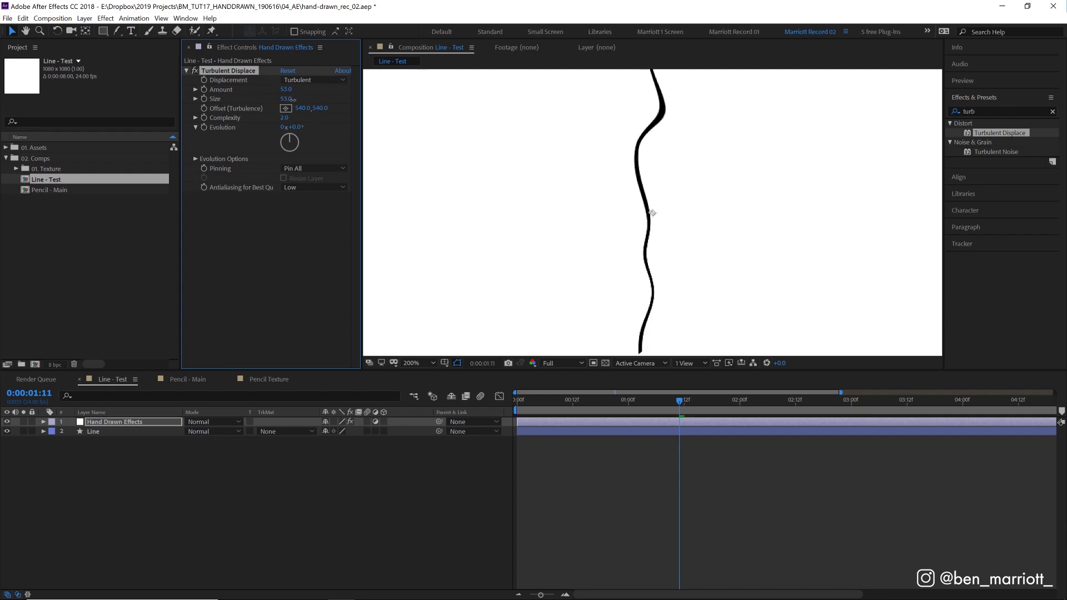
drag(292, 99, 314, 98)
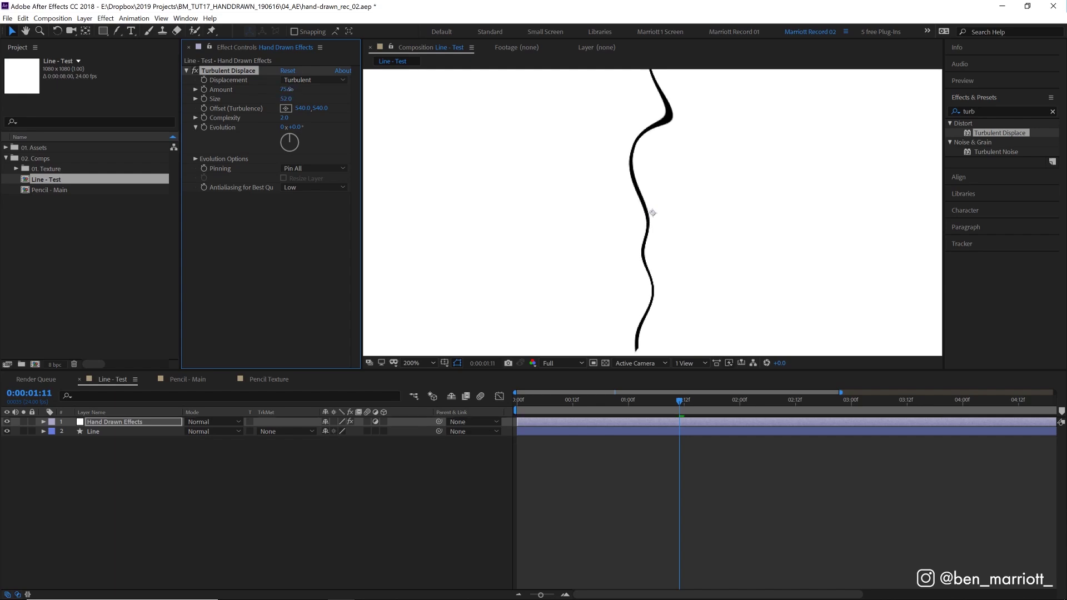
click(285, 90)
text(2)
key(Return)
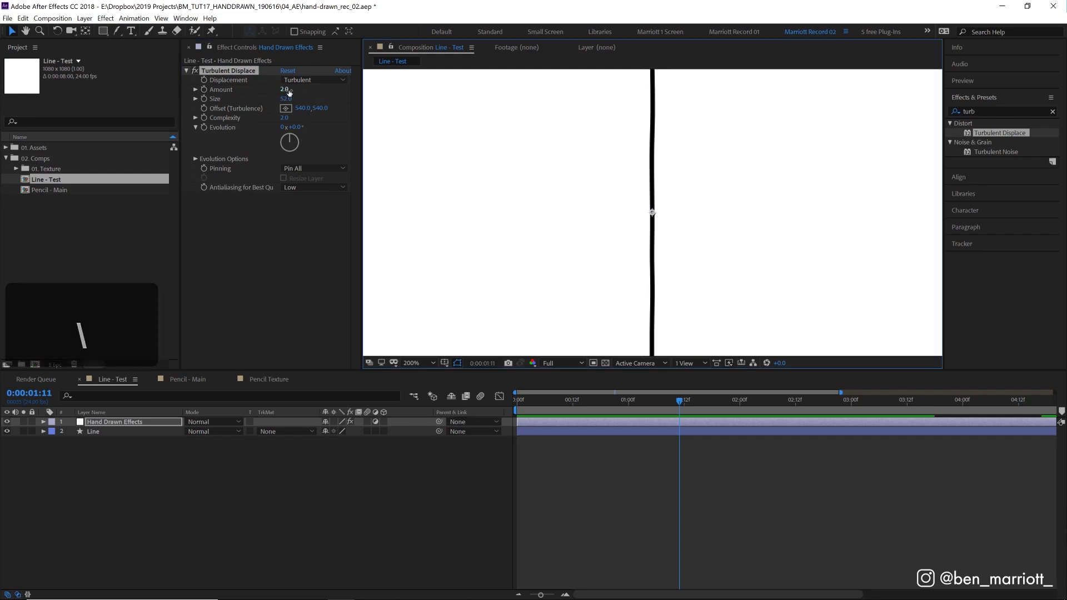
click(286, 89)
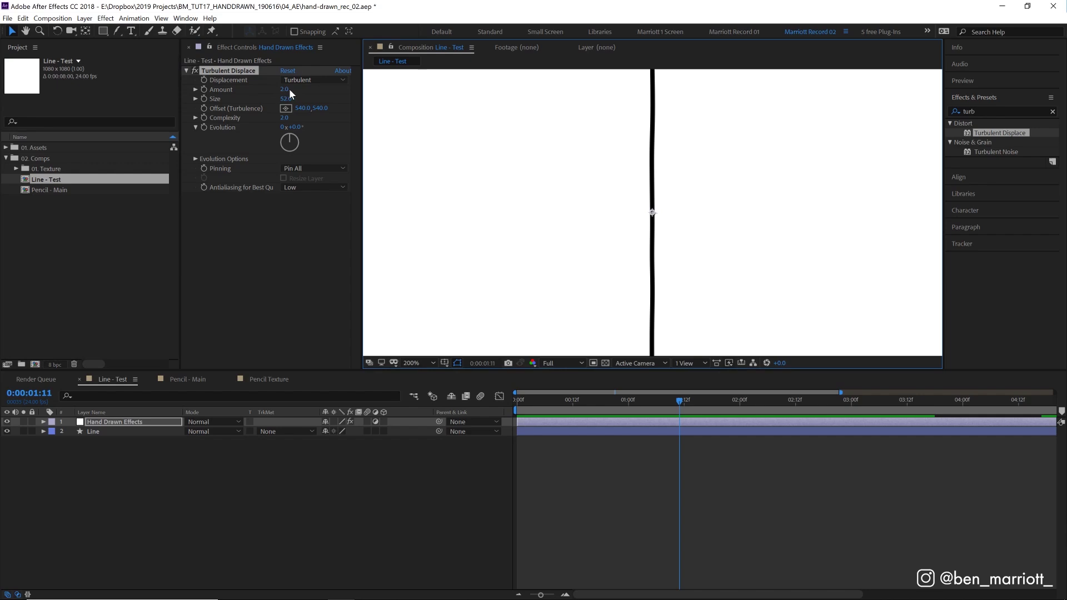
text(10)
key(Return)
click(288, 89)
text(2)
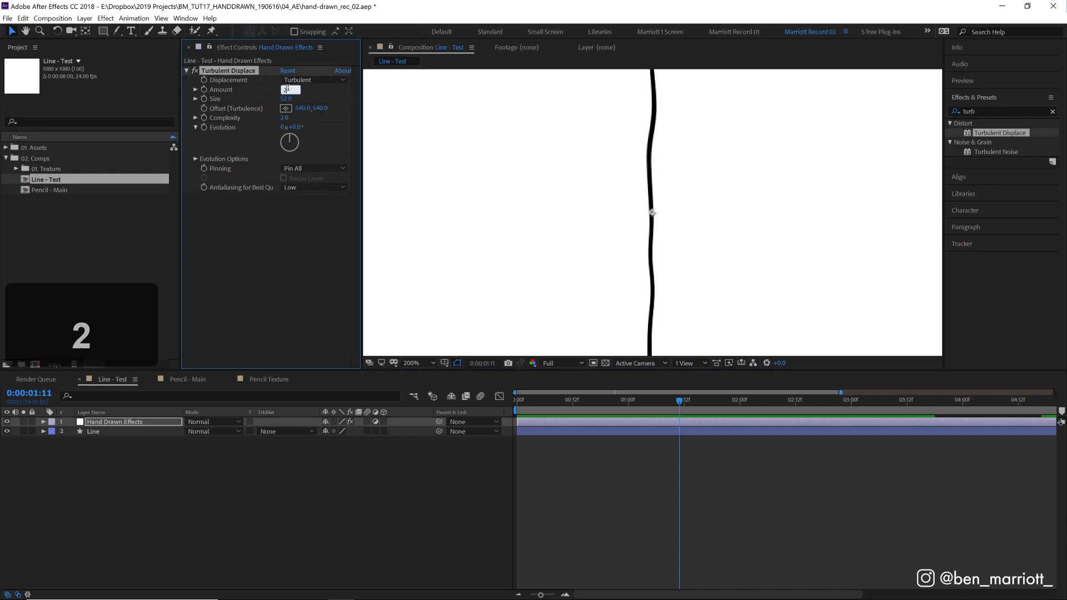
key(Return)
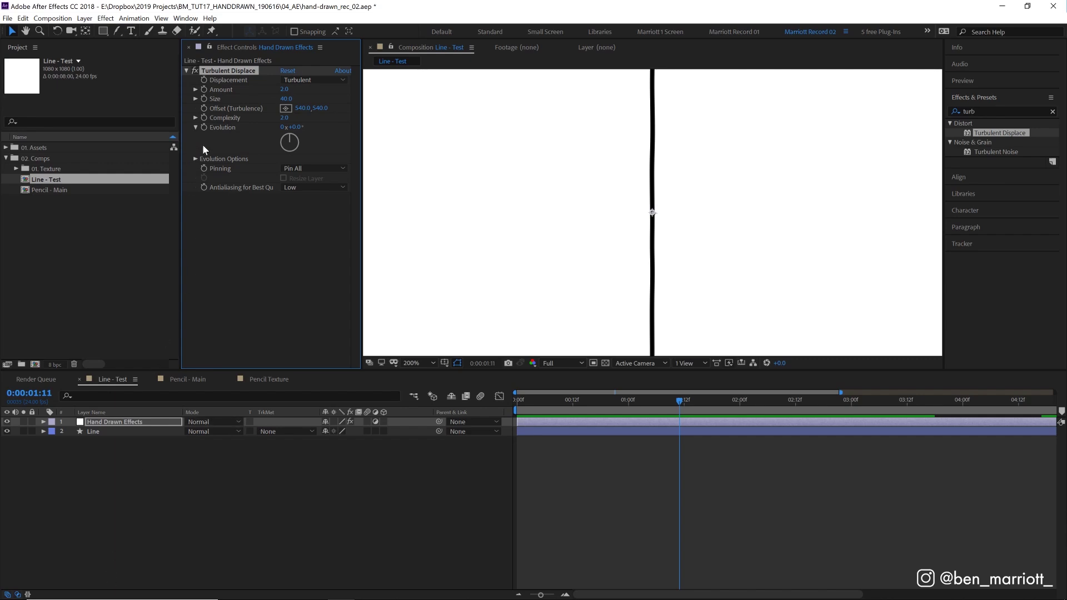
Step: Scrub Evolution to preview the wiggle, undo it, and expand the effect properties in the timeline
key(z)
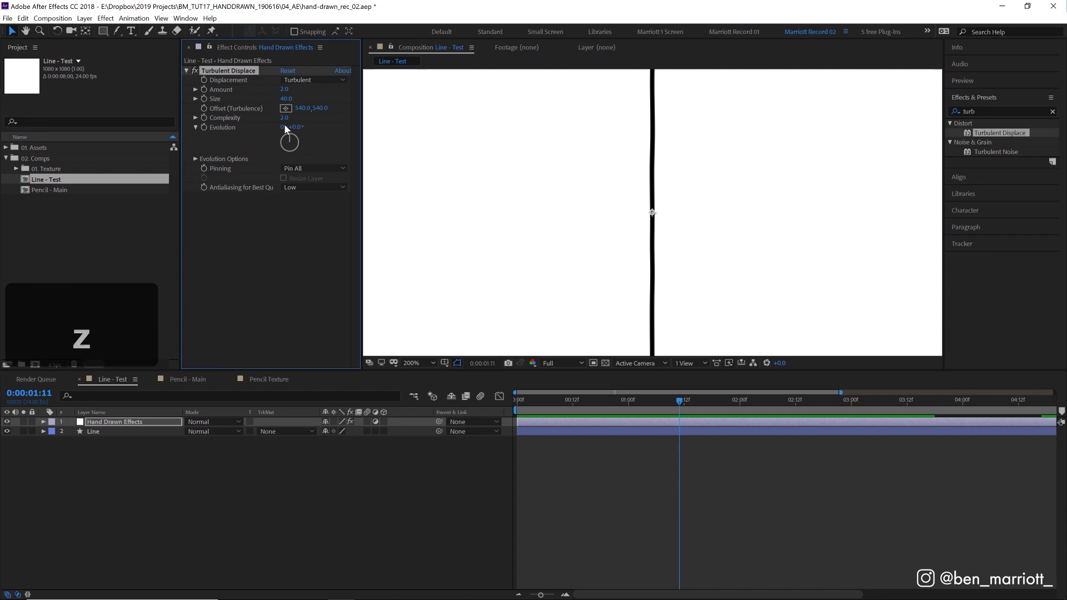
mouse_move(285, 125)
mouse_down()
mouse_move(792, 135)
mouse_move(488, 162)
mouse_up()
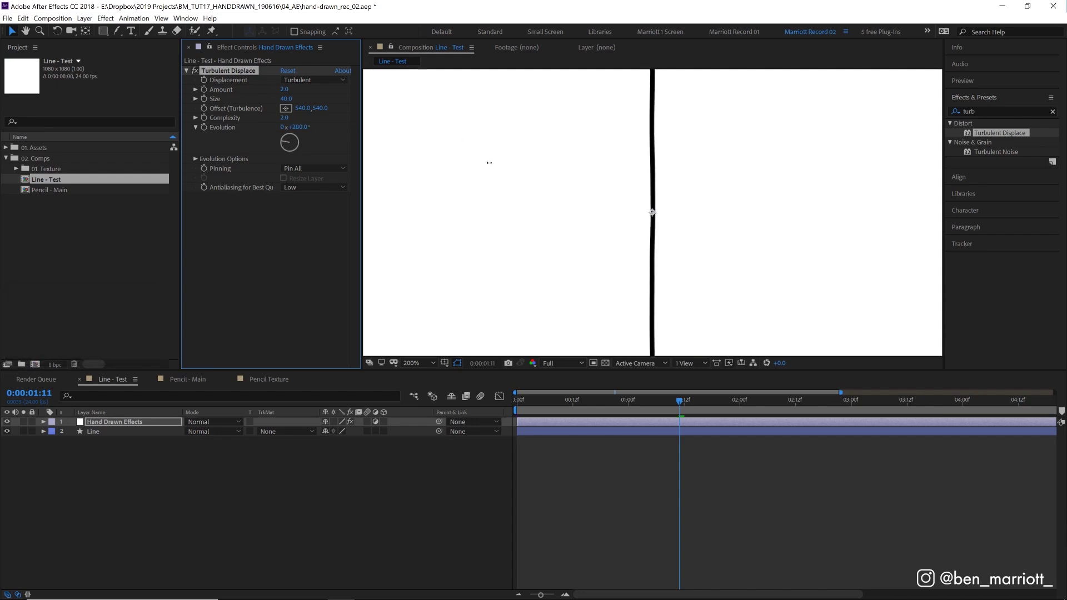
key(ctrl+z)
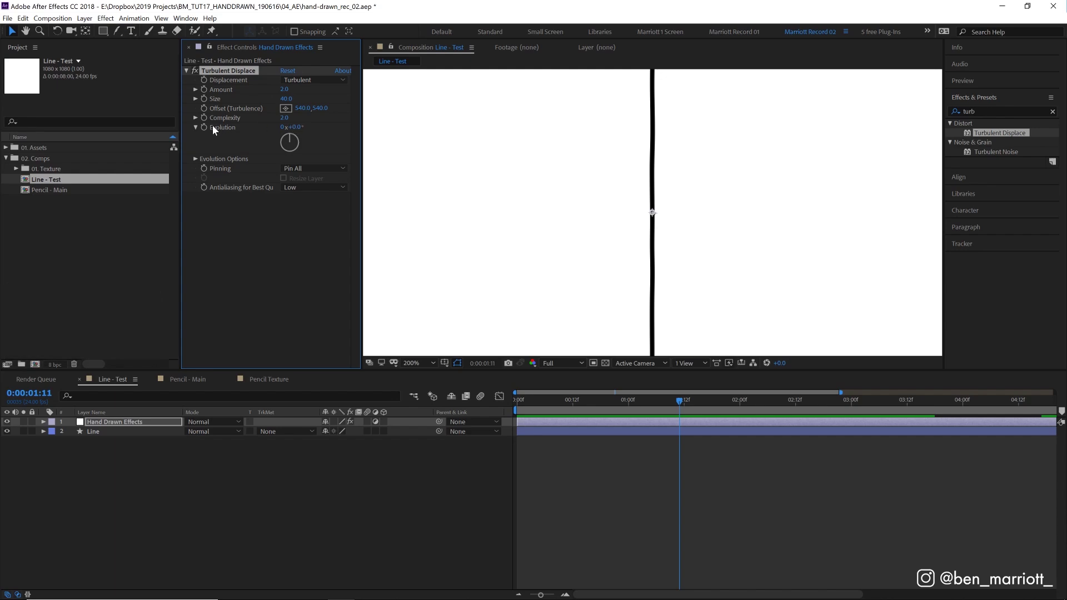
key(ctrl+z)
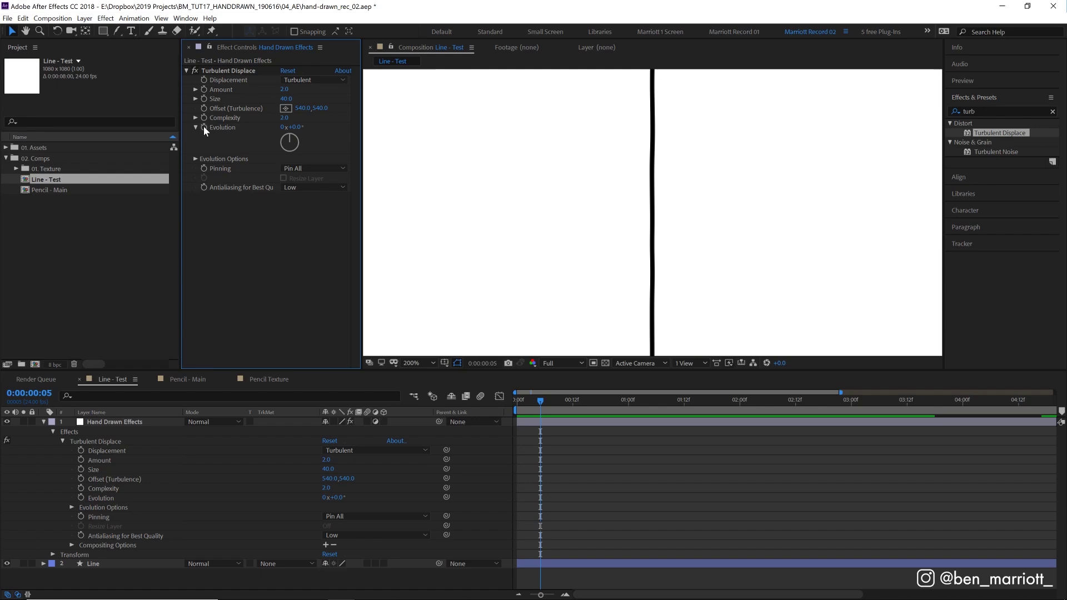
Step: Add the expression time*500 to Evolution and preview the animated line
alt+click(204, 126)
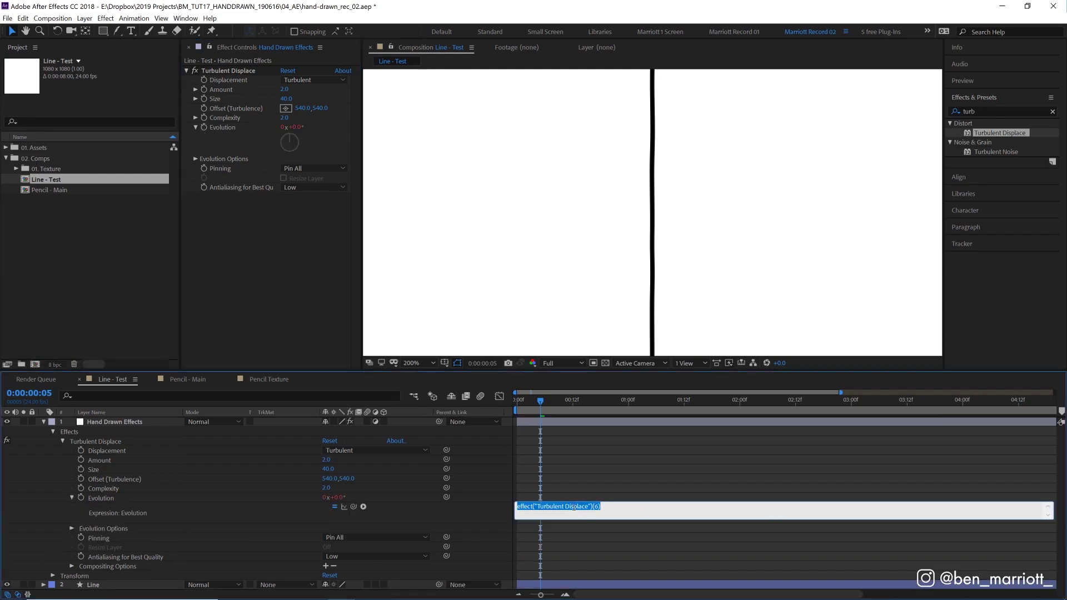
text(time*)
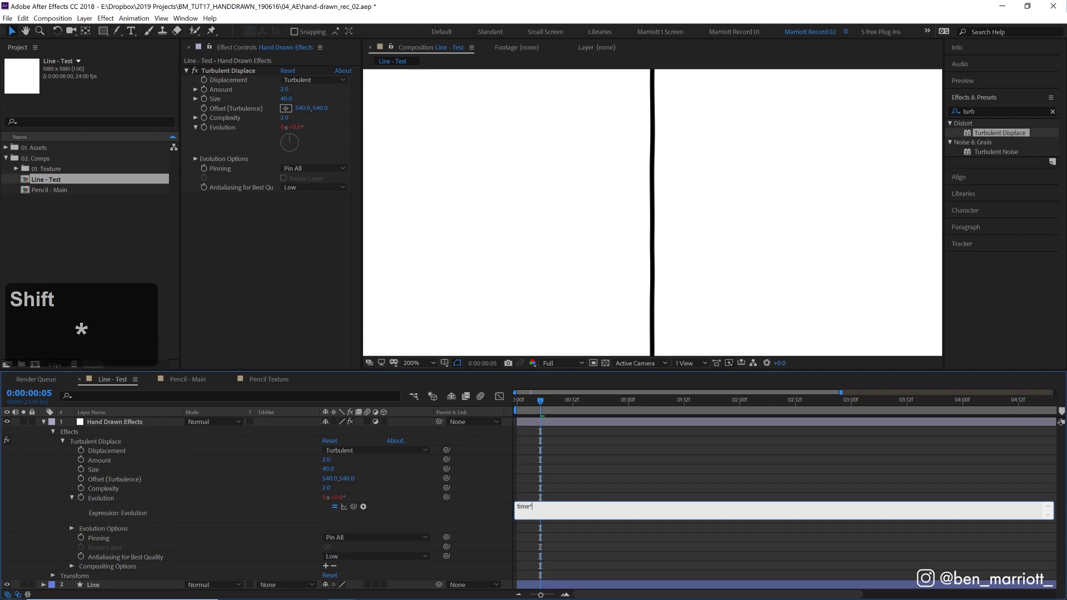
text(500)
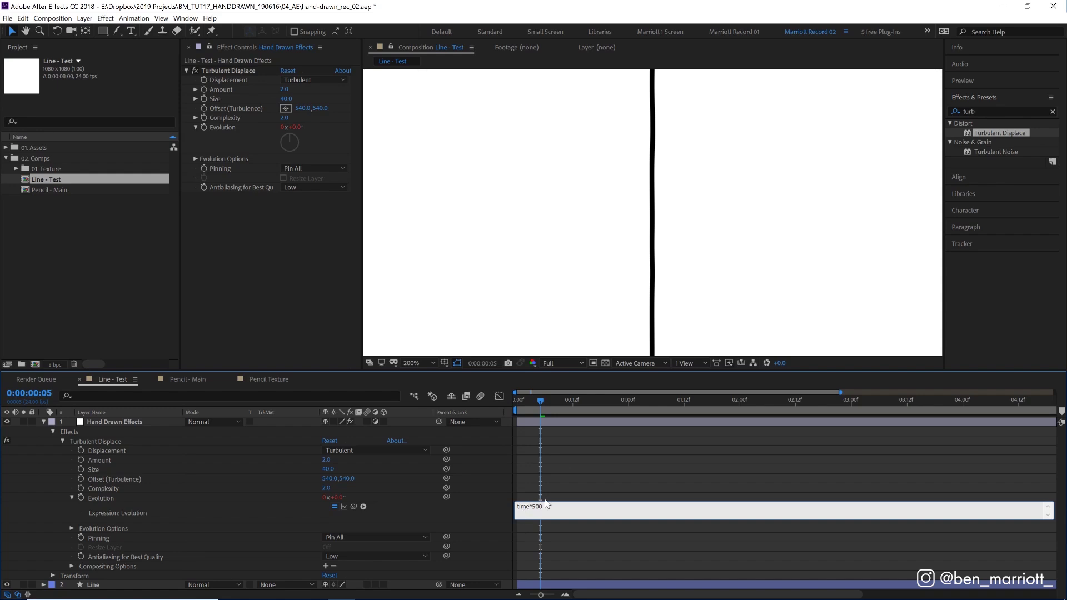
click(581, 469)
key(space)
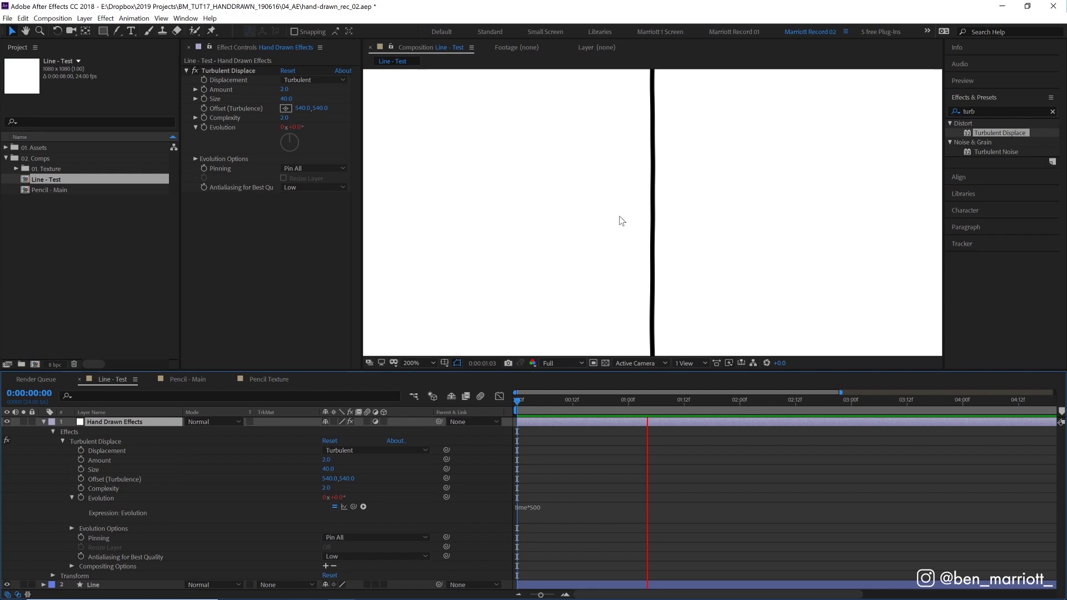
Step: Replay the preview from the start and inspect the wobble at frames 14 and 8
click(558, 449)
key(Home)
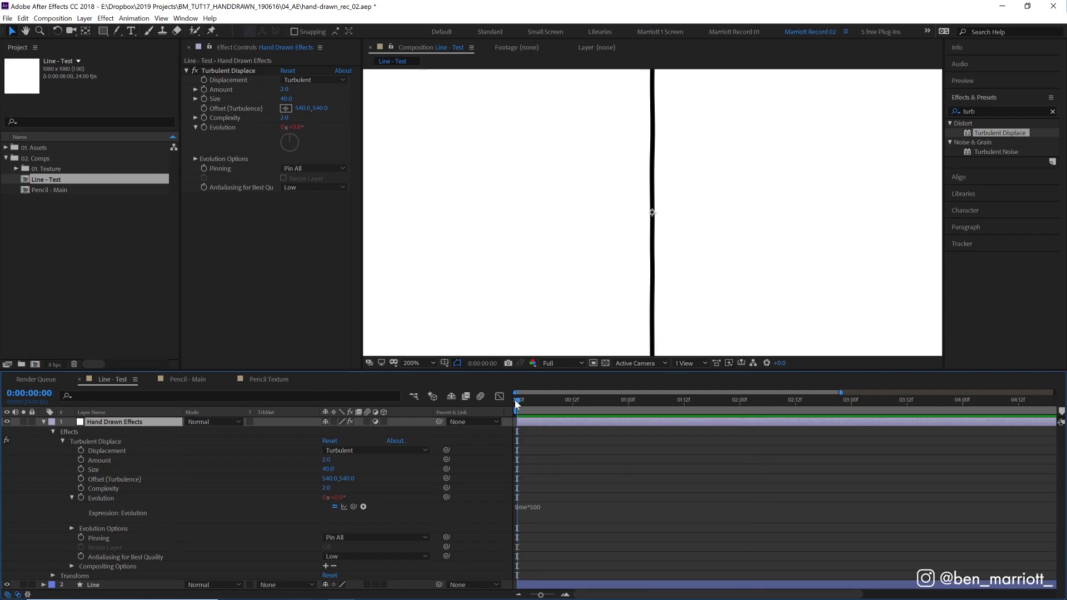
key(space)
drag(581, 403, 582, 402)
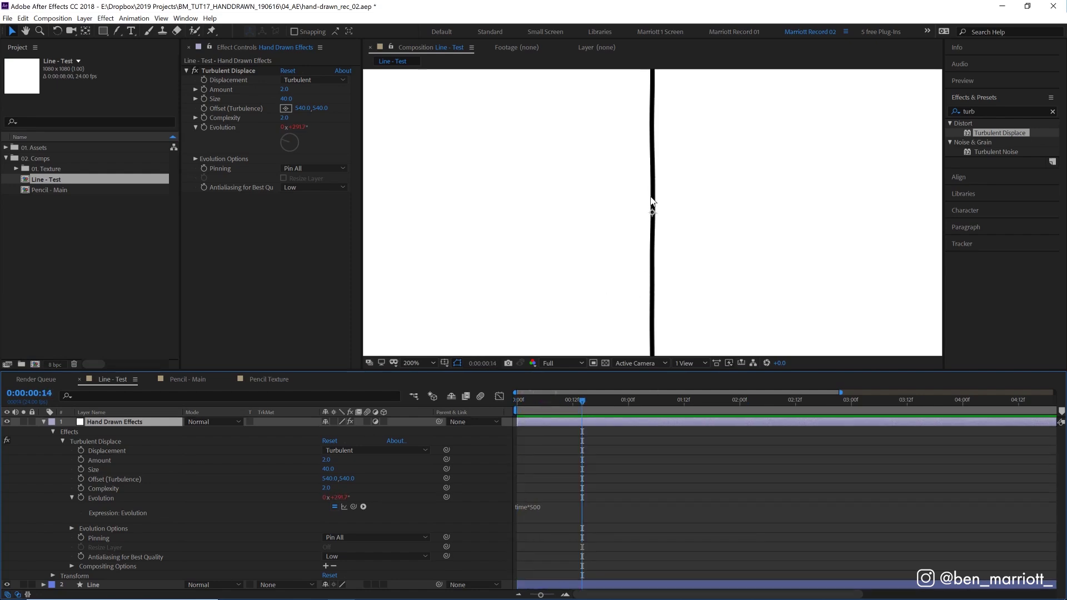
key(space)
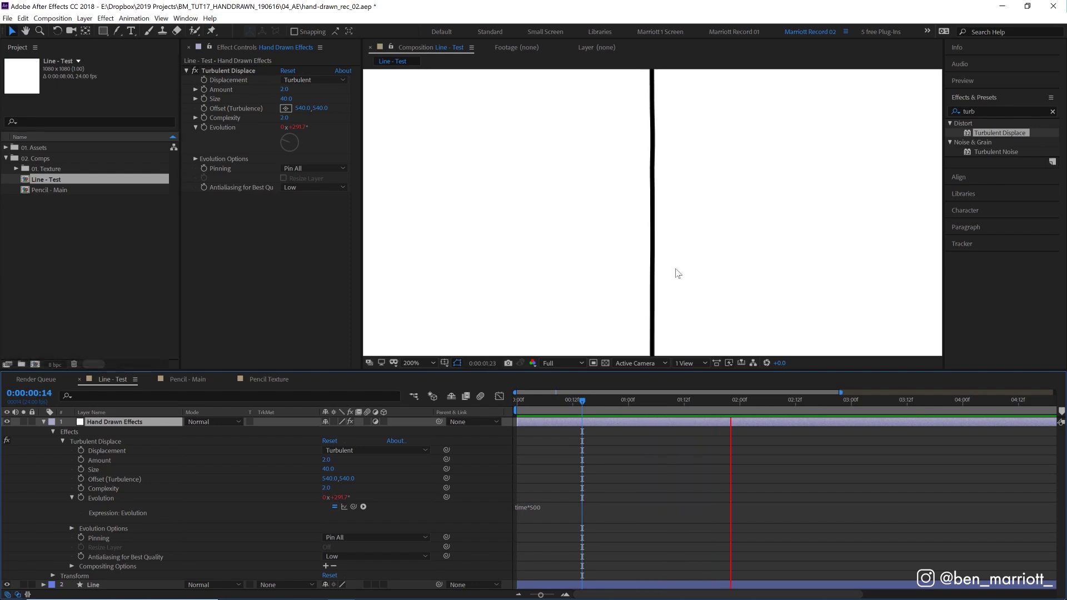
drag(570, 400, 554, 399)
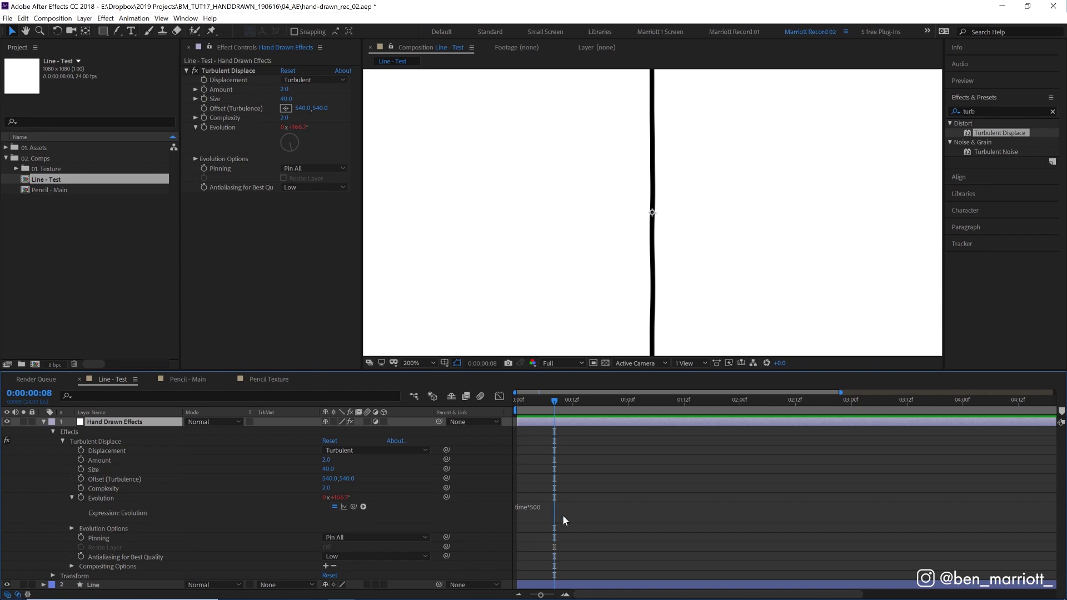
Step: Change the Evolution expression to time*1500 and preview the faster wobble, checking frame 5
click(534, 506)
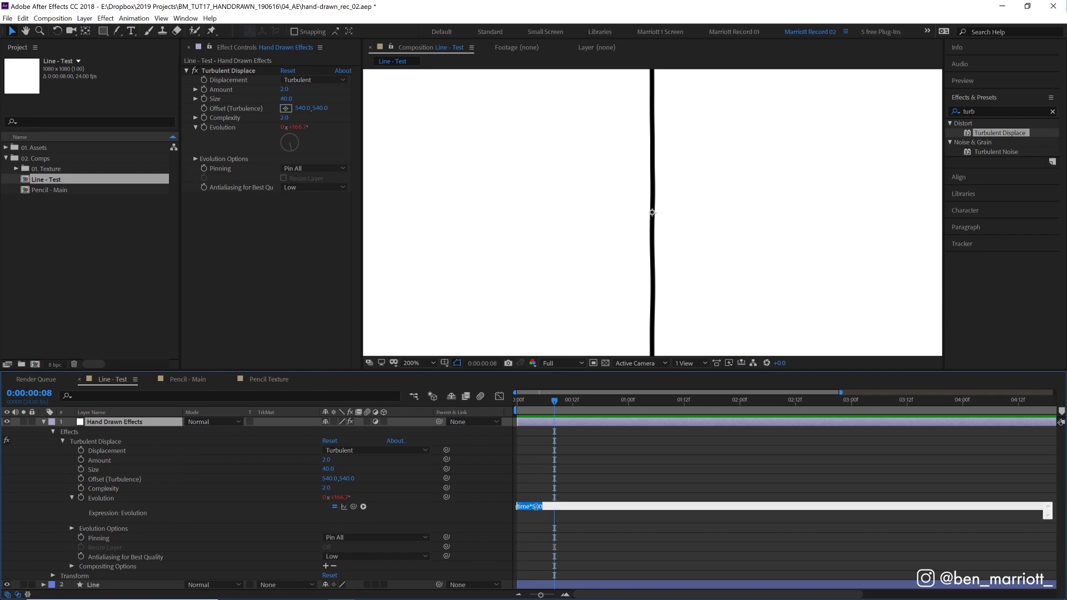
text(1)
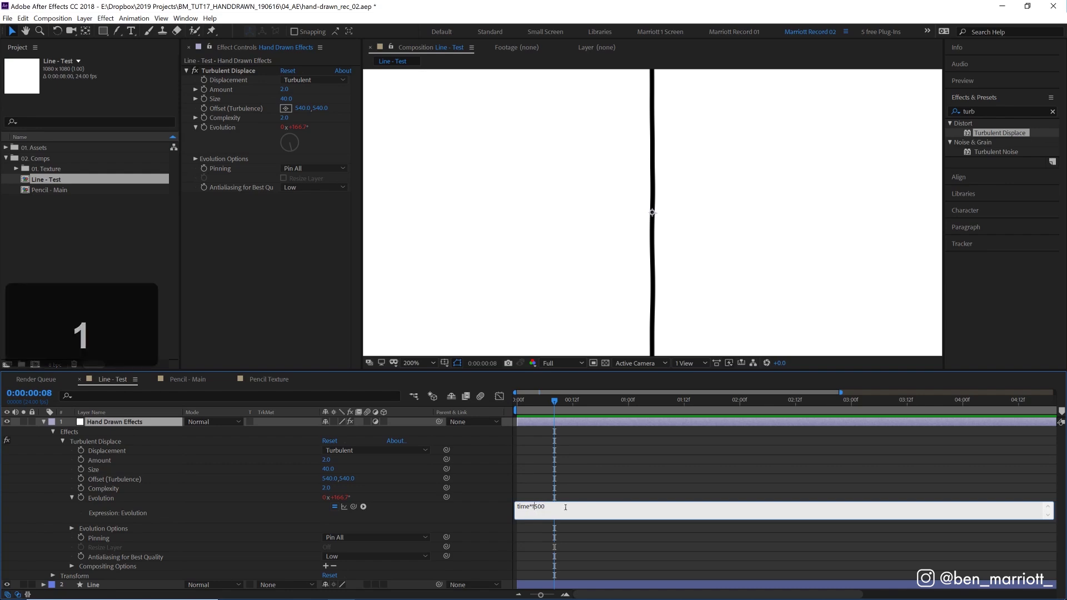
click(580, 489)
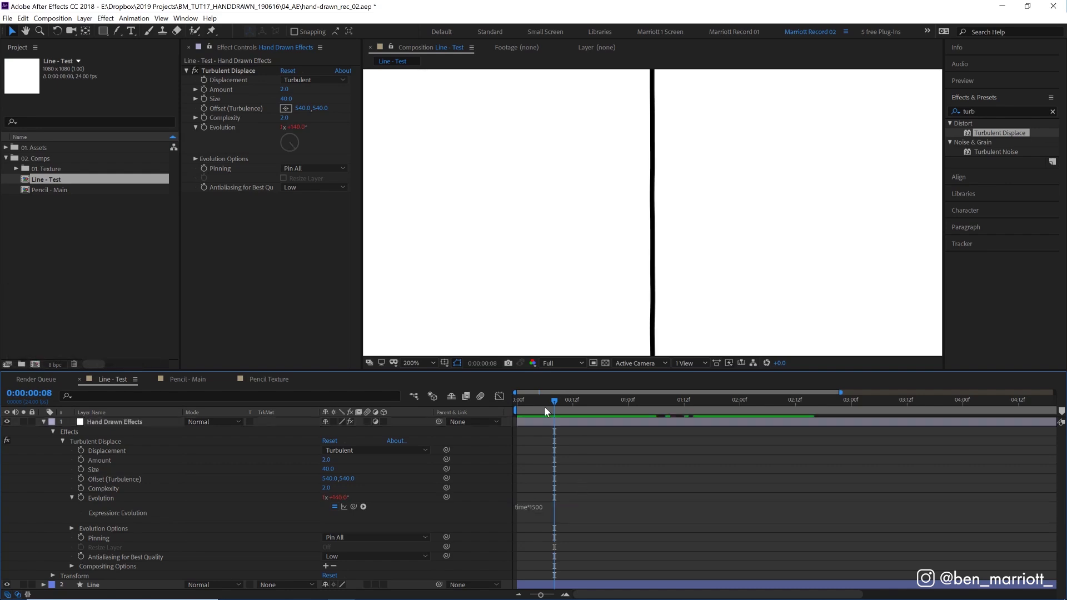
click(533, 404)
key(space)
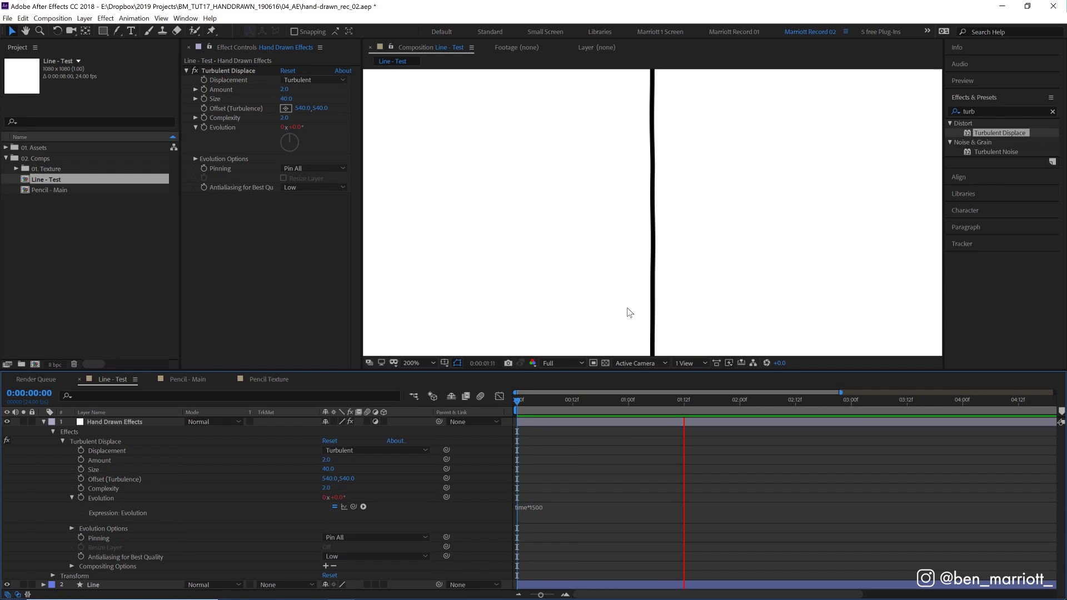
key(space)
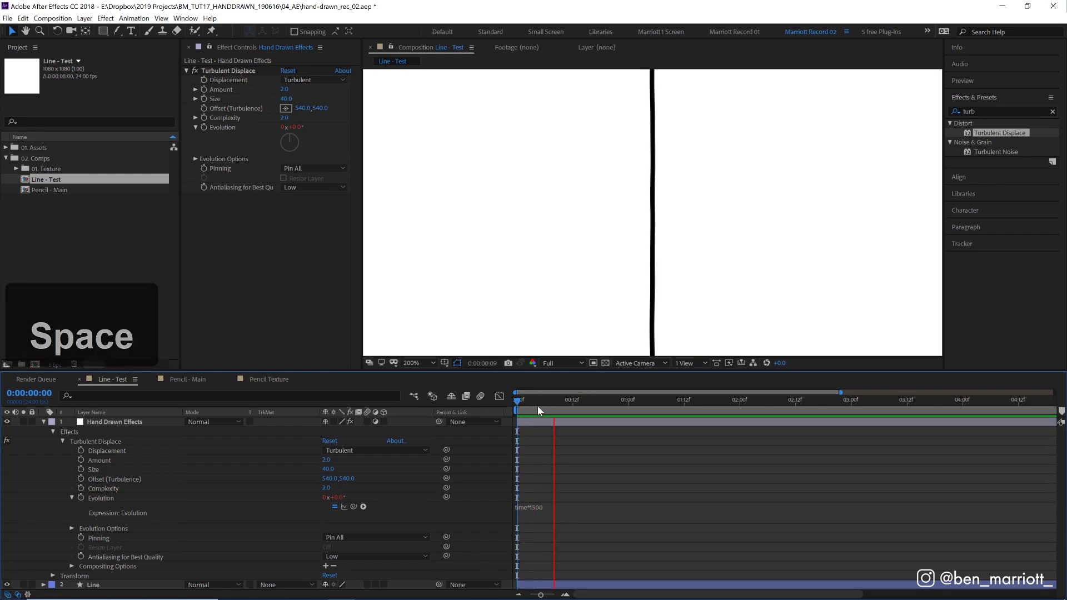
click(540, 407)
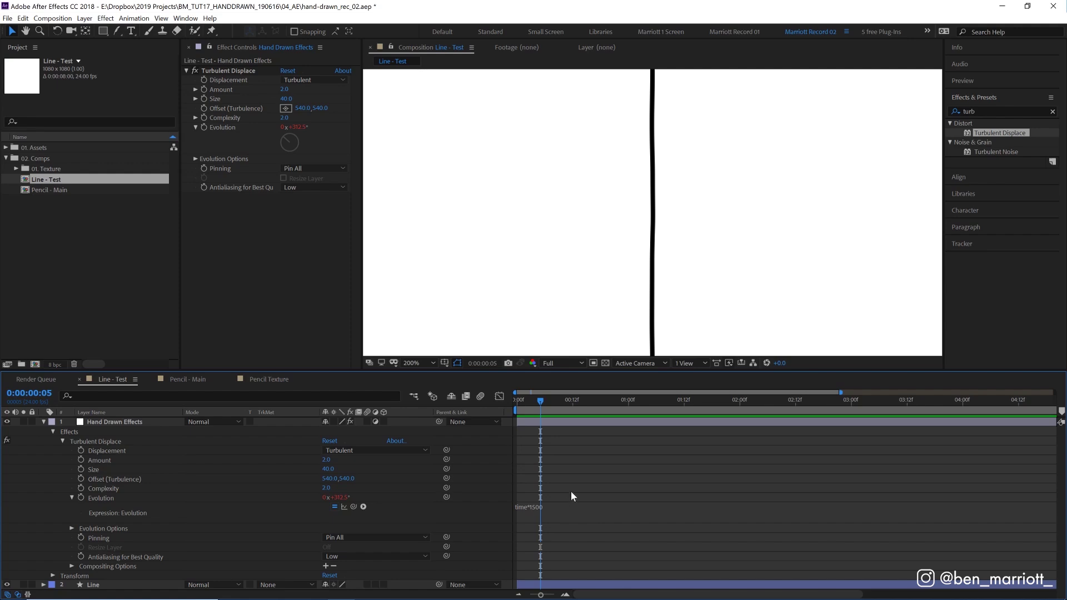
Step: Insert posterizeTime(6); on a new line above time*1500 in the Evolution expression
click(535, 511)
click(518, 506)
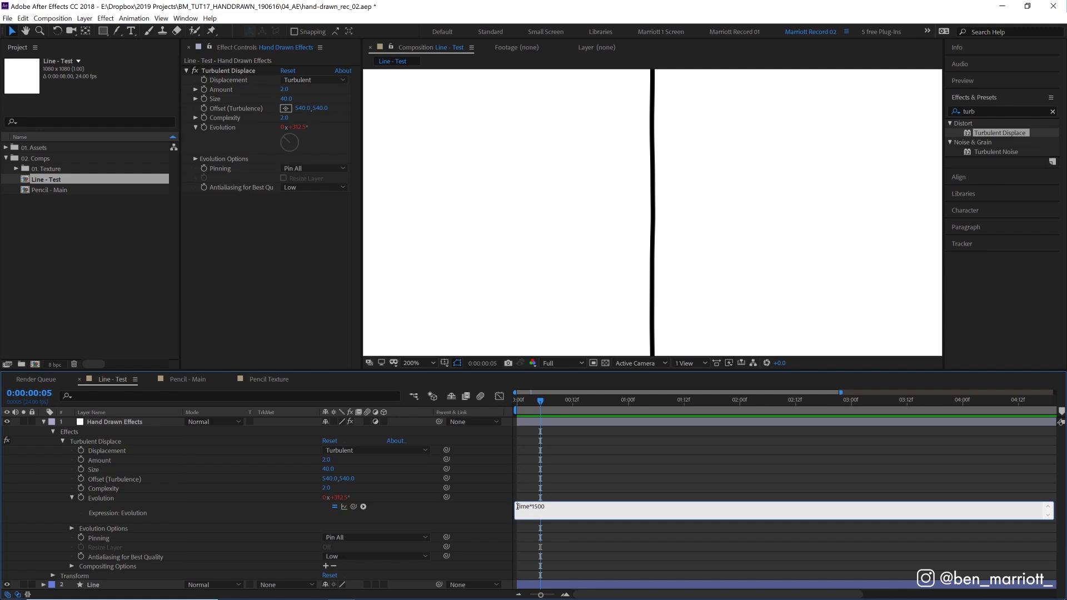
key(shift+space)
key(Return)
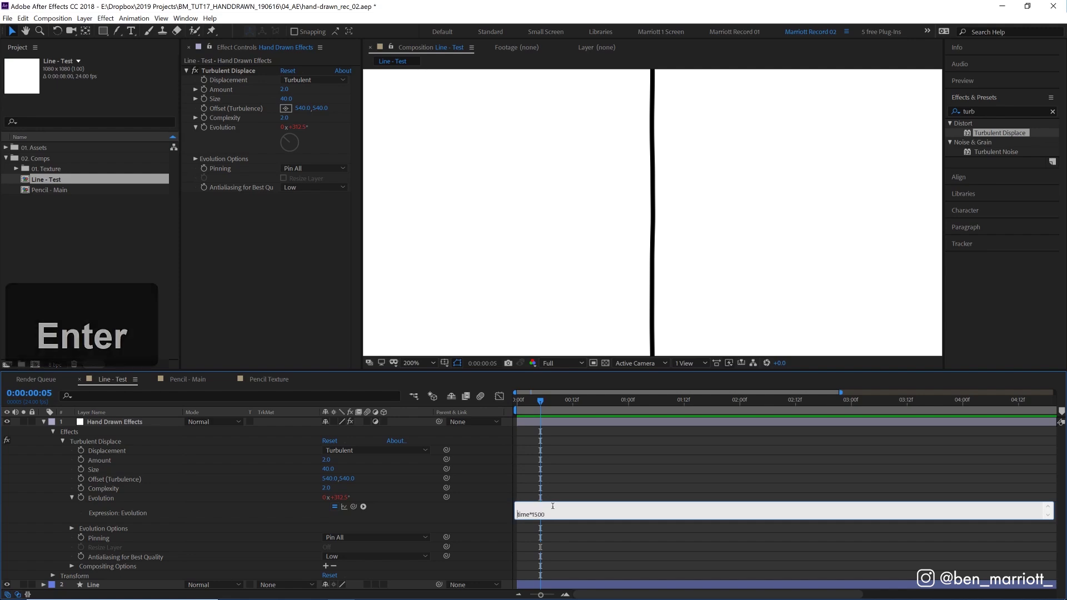
key(Up)
text(poster)
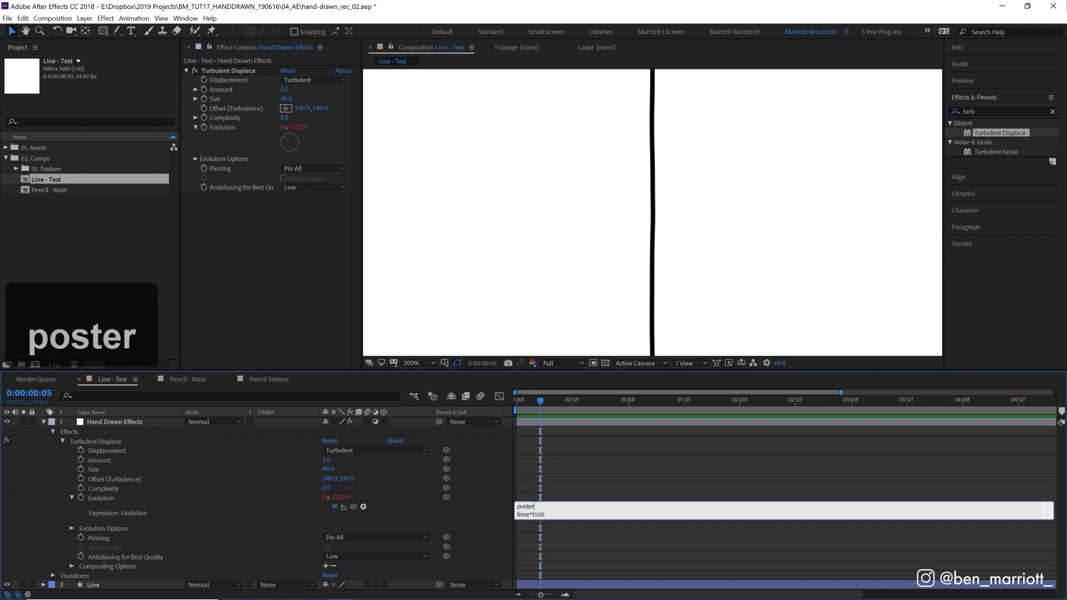
text(izeT)
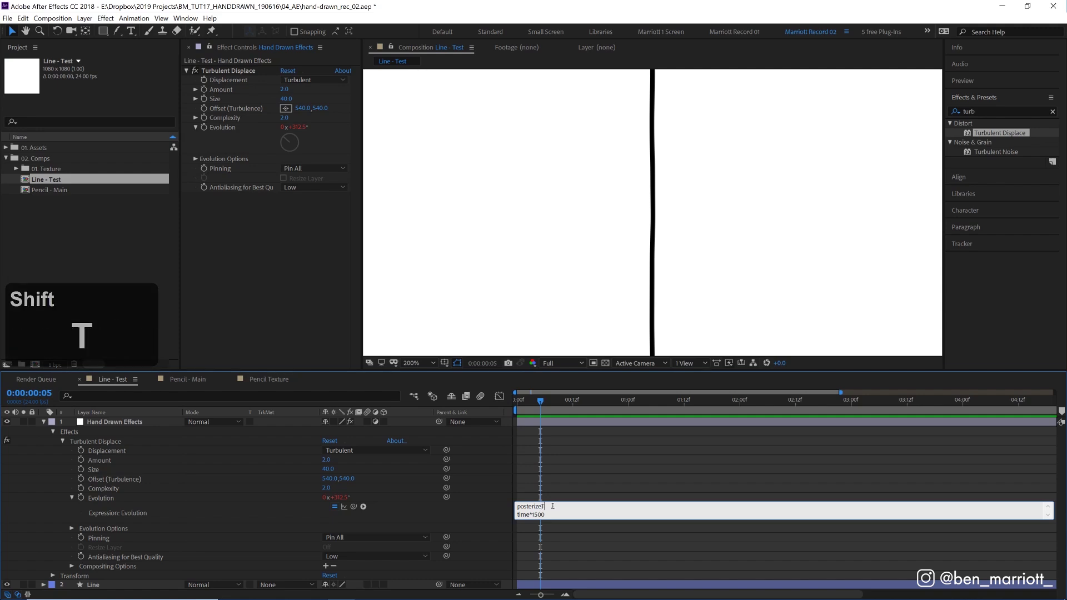
text(ime)
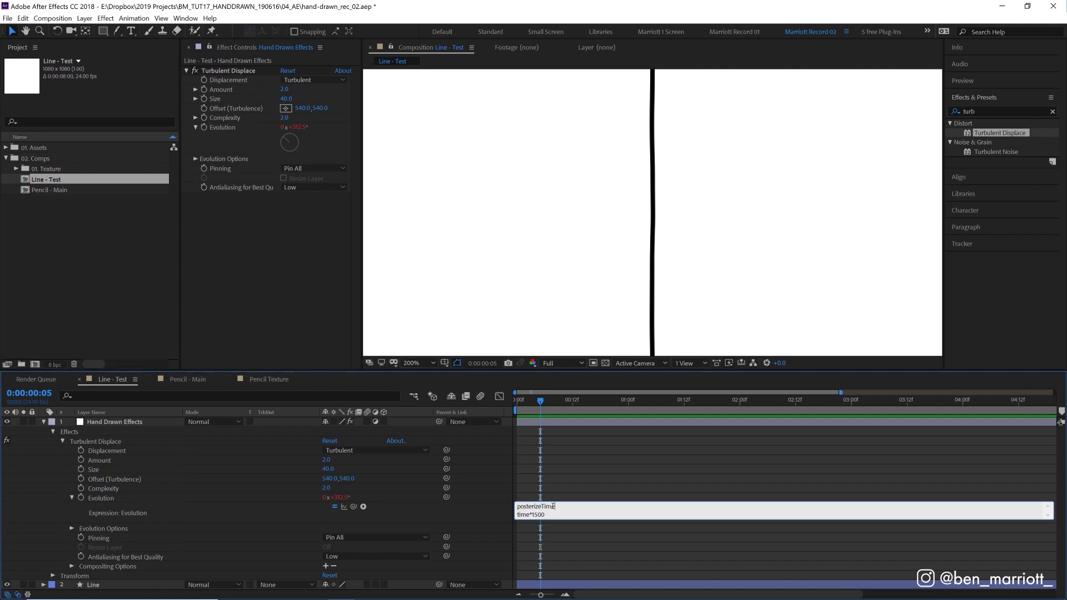
text(()
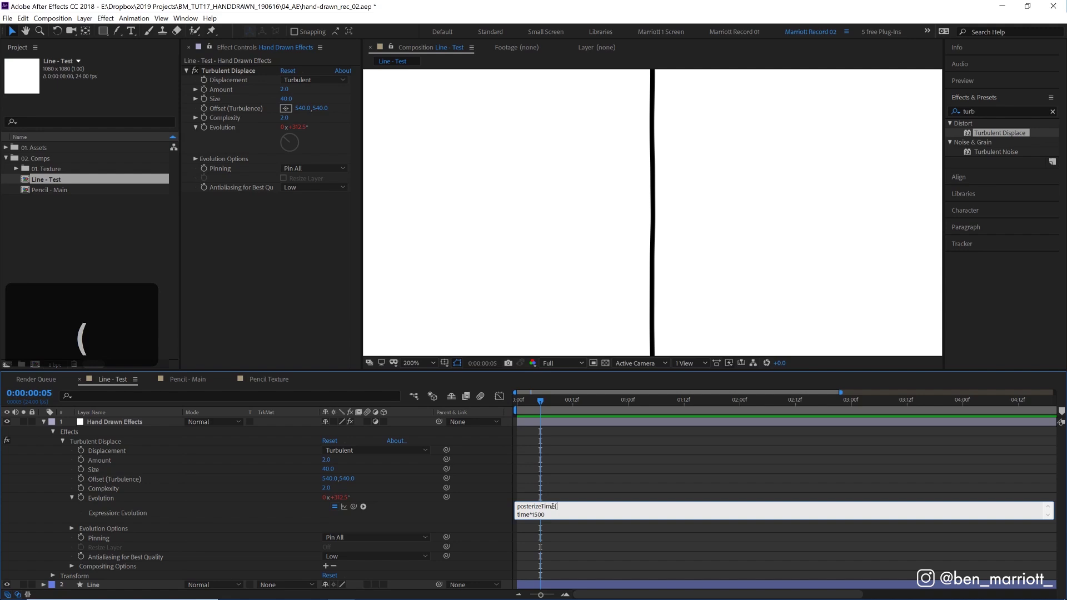
text(6))
text(;)
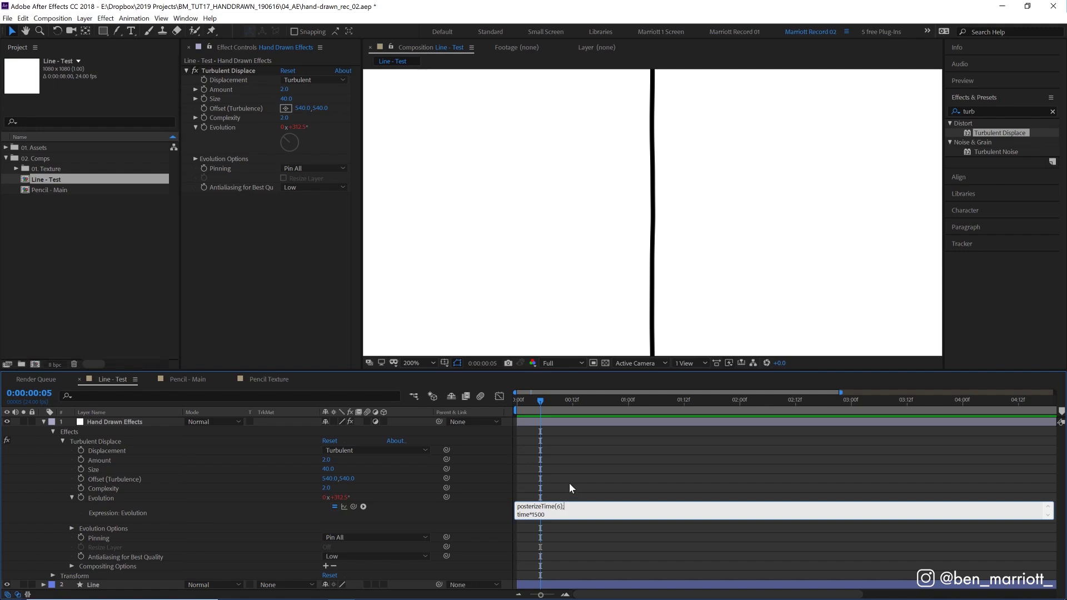
click(569, 484)
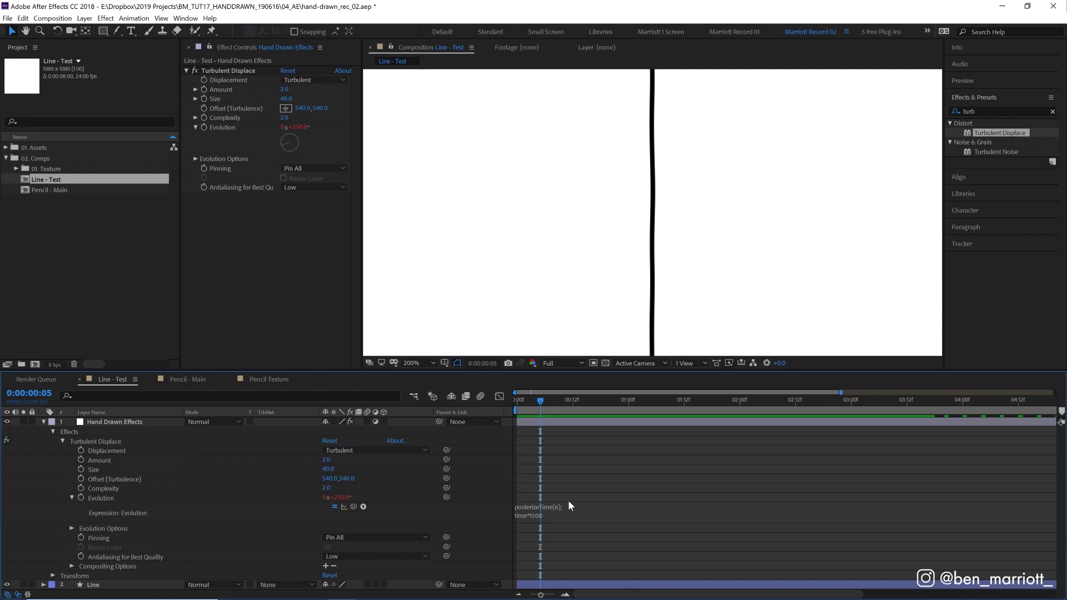
Step: Preview the stepped wobble, try a larger displacement, and step through frames to watch it boil
key(Home)
key(space)
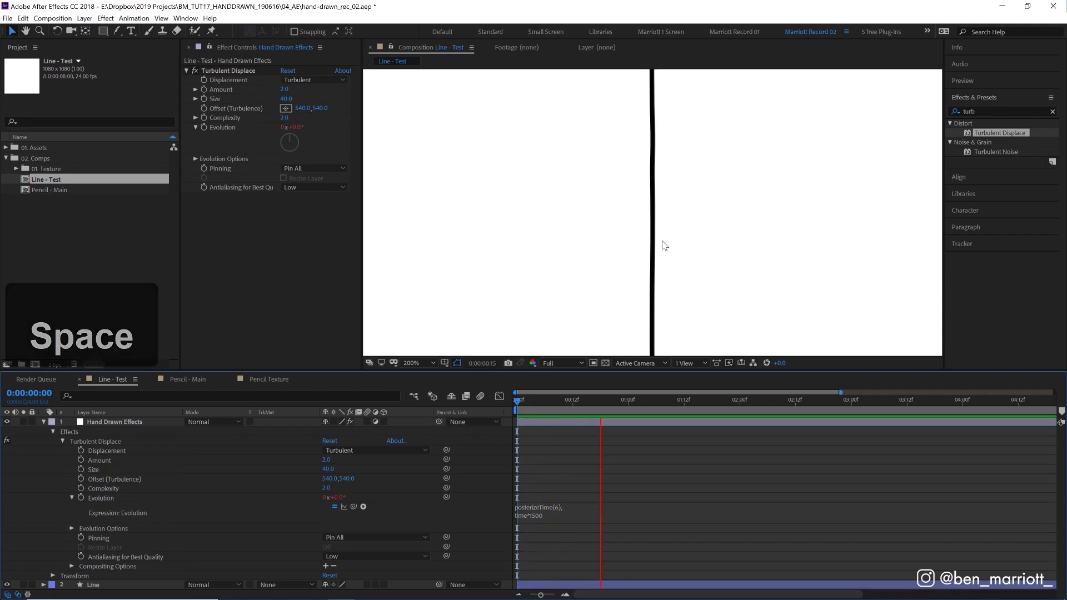
key(z)
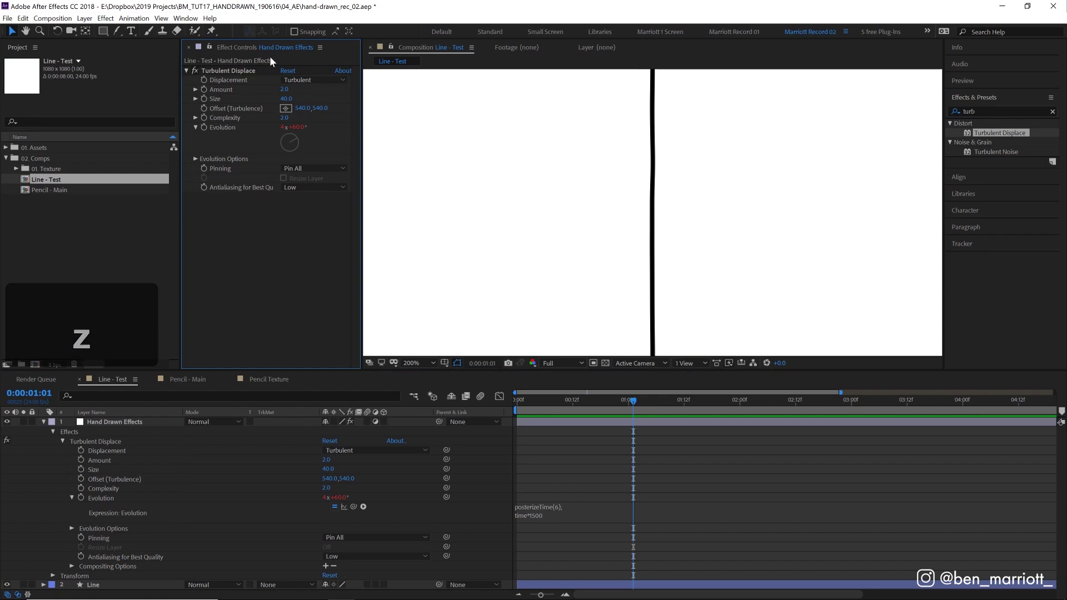
mouse_move(284, 89)
mouse_down()
mouse_move(294, 86)
mouse_move(293, 99)
mouse_up()
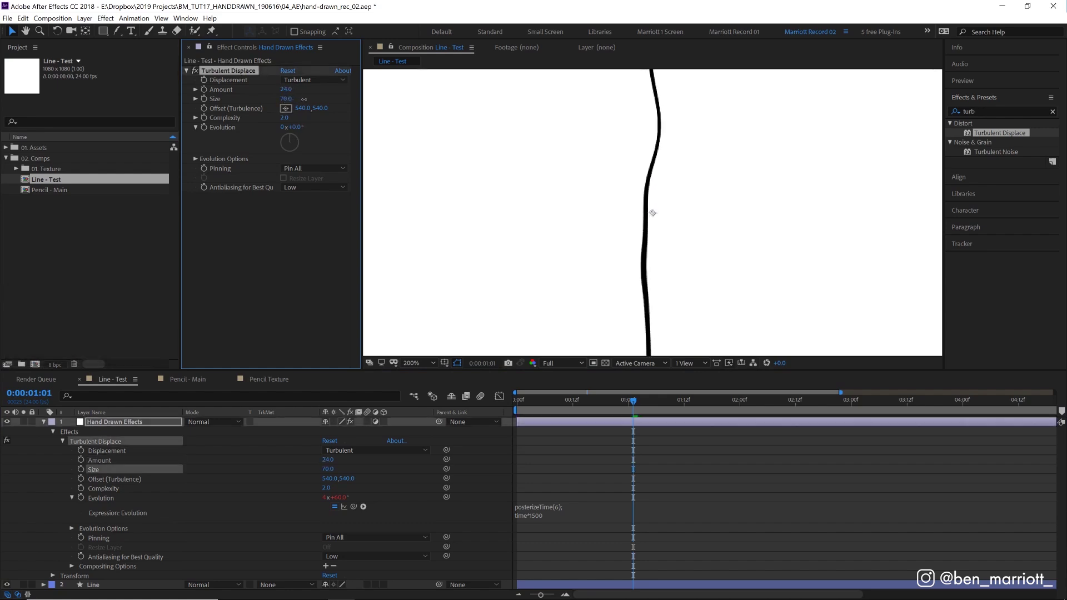
key(space)
key(space)
key(space)
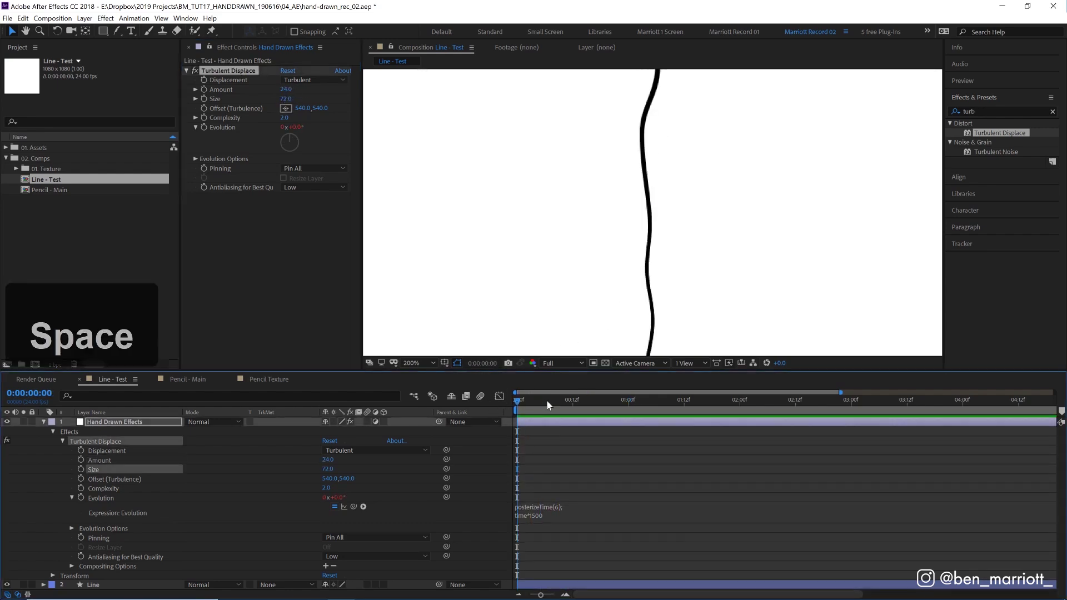
click(559, 400)
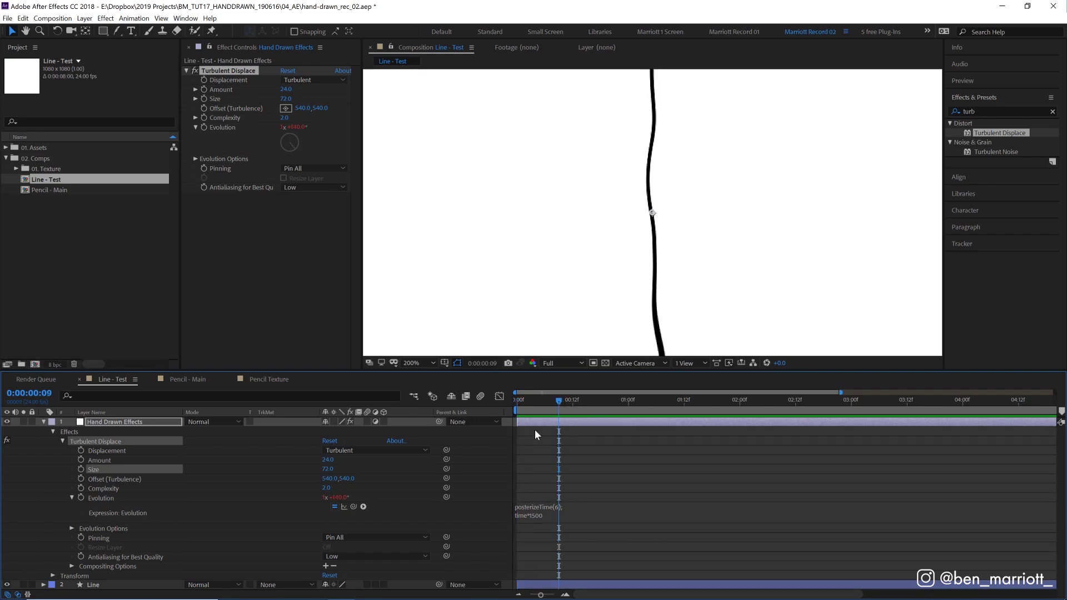
drag(523, 401, 634, 401)
Step: Undo the larger Size, set Amount back to 2, and replay the preview
key(ctrl+z)
click(286, 89)
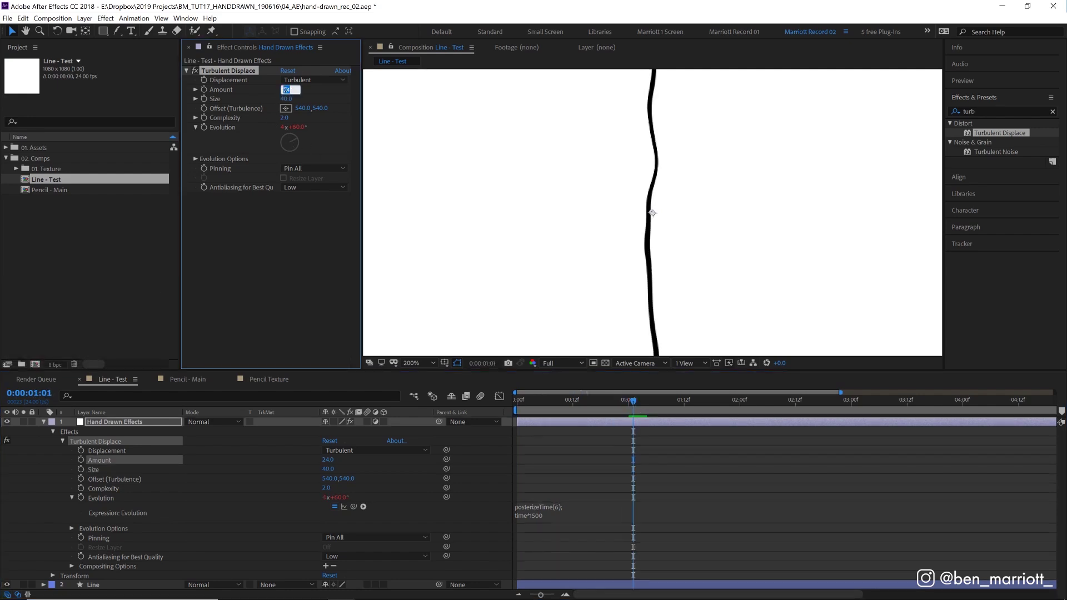
text(2)
key(Return)
key(space)
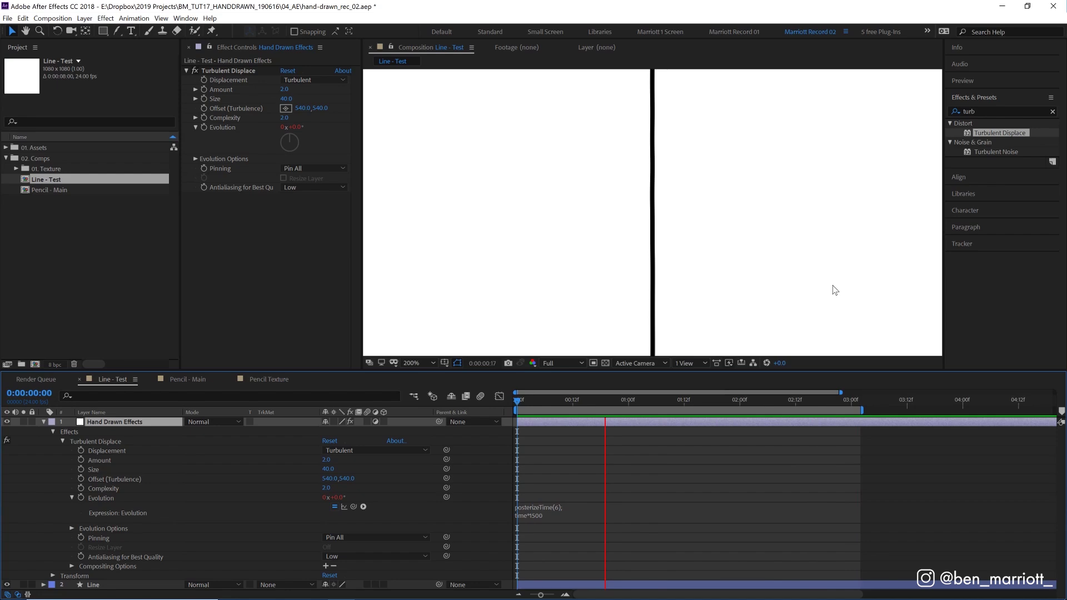
Step: Duplicate Turbulent Displace and rename the copy 'Turbulent Displace - texture'
key(space)
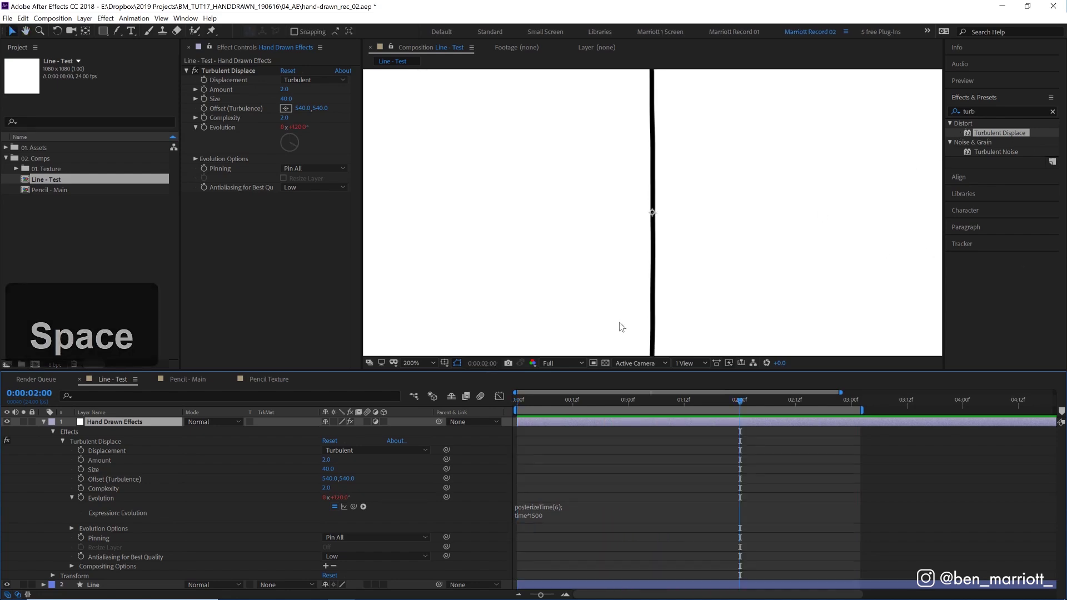
click(233, 70)
key(ctrl+d)
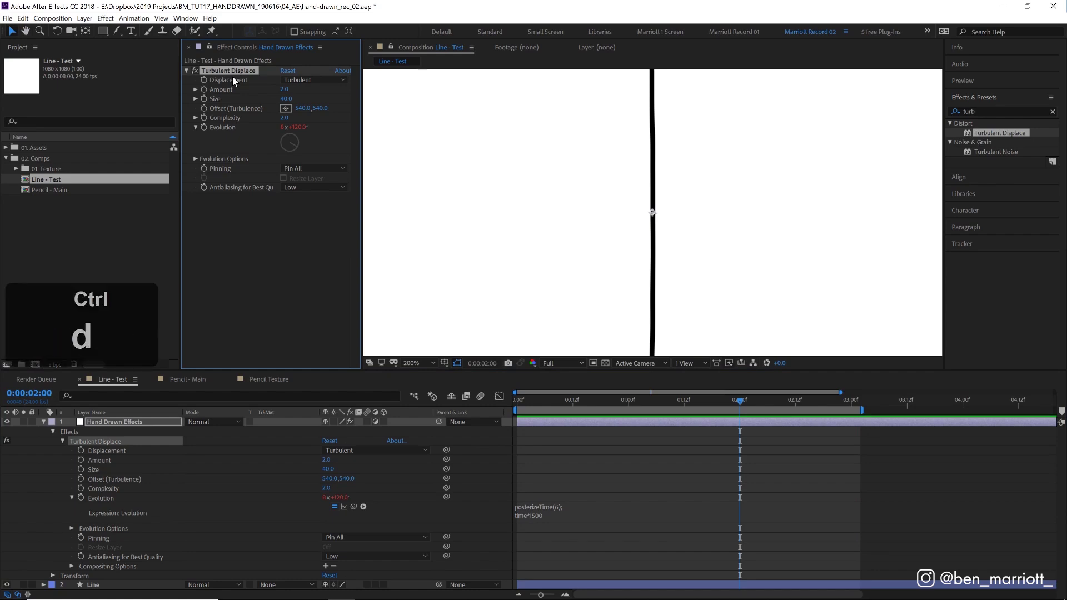
key(Return)
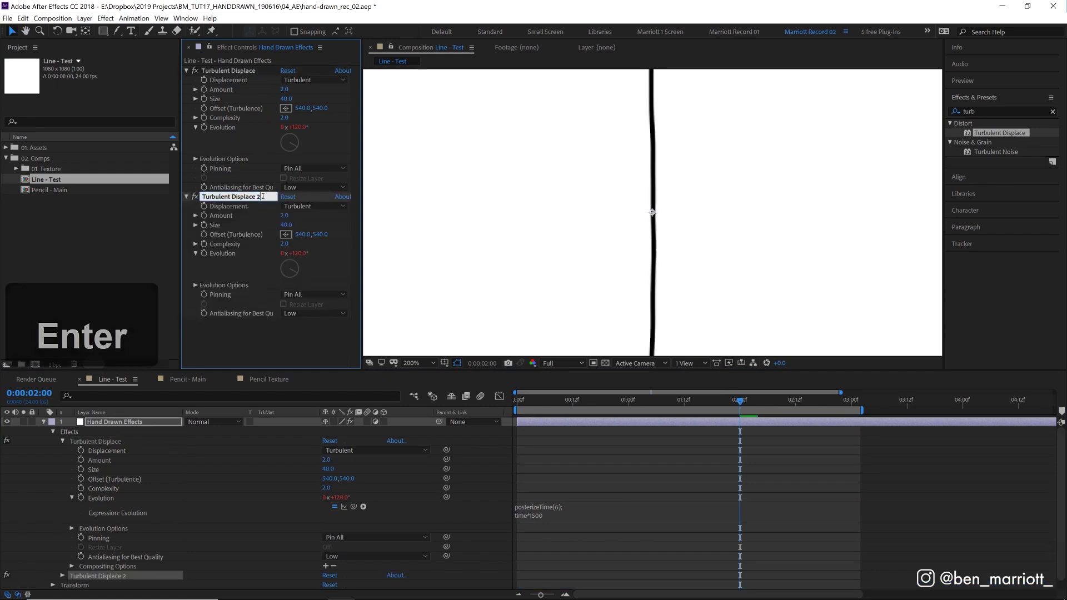
key(BackSpace)
text(- textu)
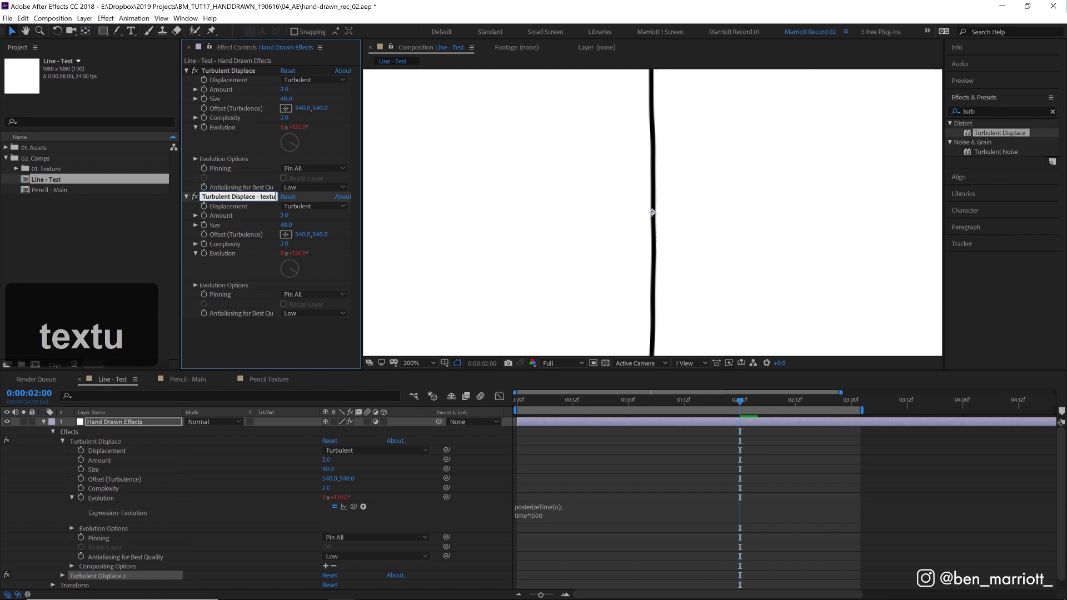
text(re)
key(Return)
Step: Rename the original effect 'Turbulent Displace - boil' and reselect the texture copy
key(Up)
key(Return)
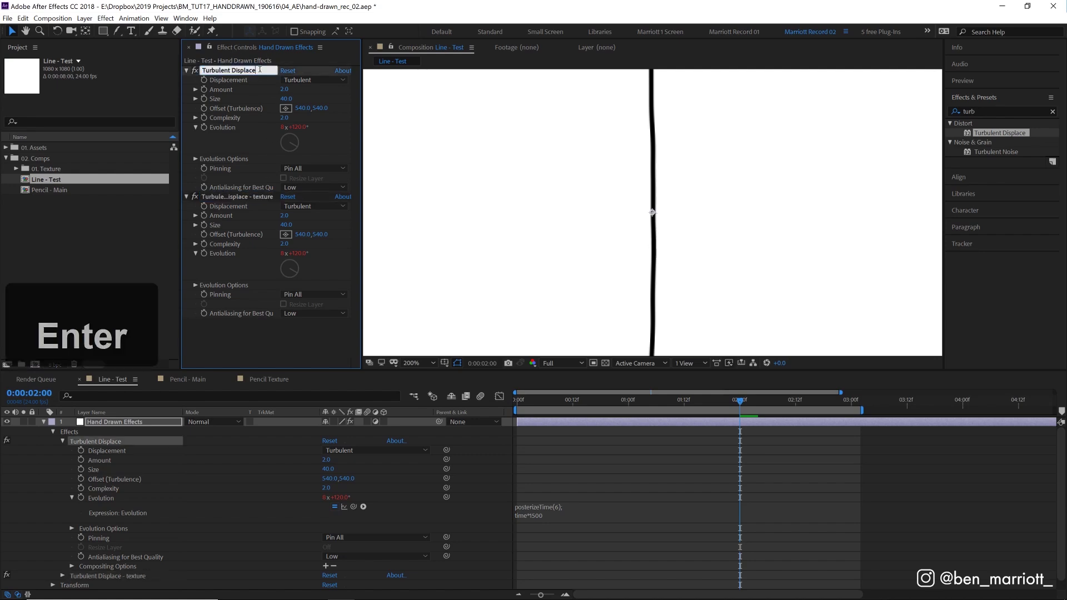
text( - boil)
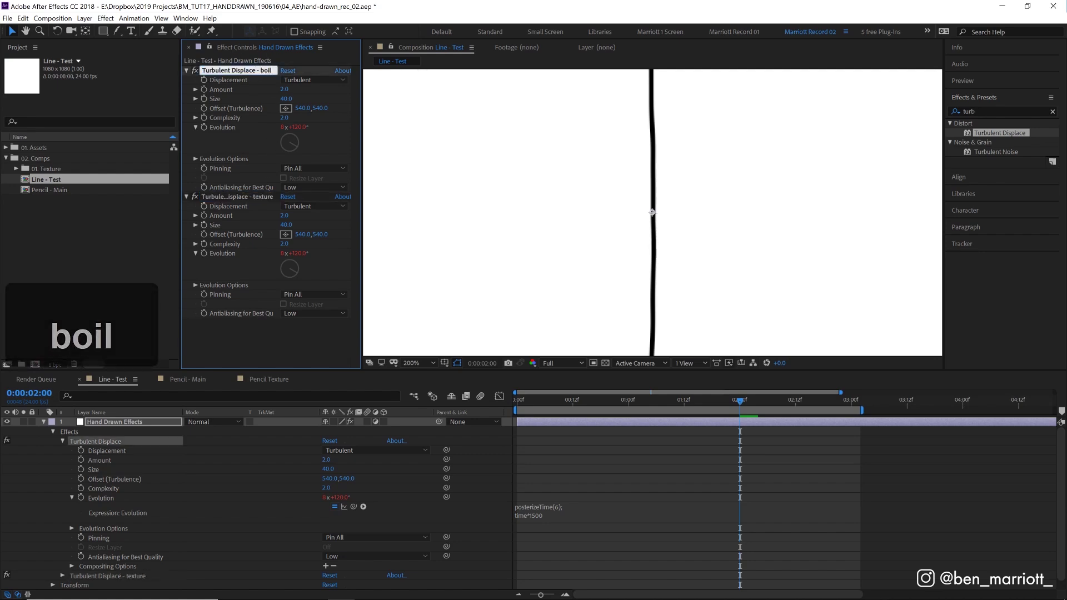
key(Return)
key(Down)
key(Home)
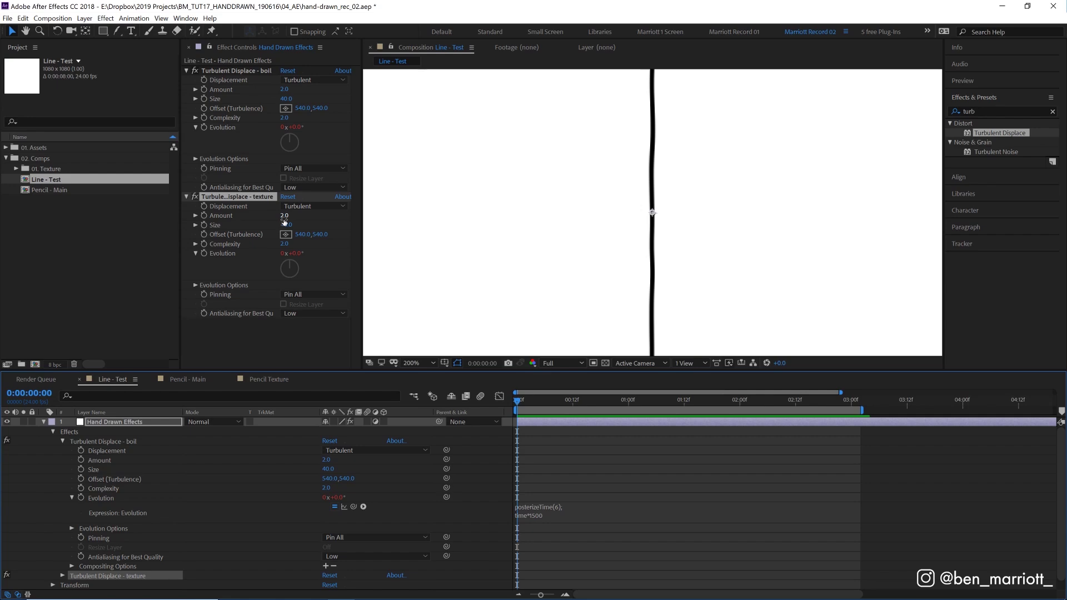
Step: Give Turbulent Displace - texture Size 2, Amount 30 and Complexity 4
click(287, 225)
text(2)
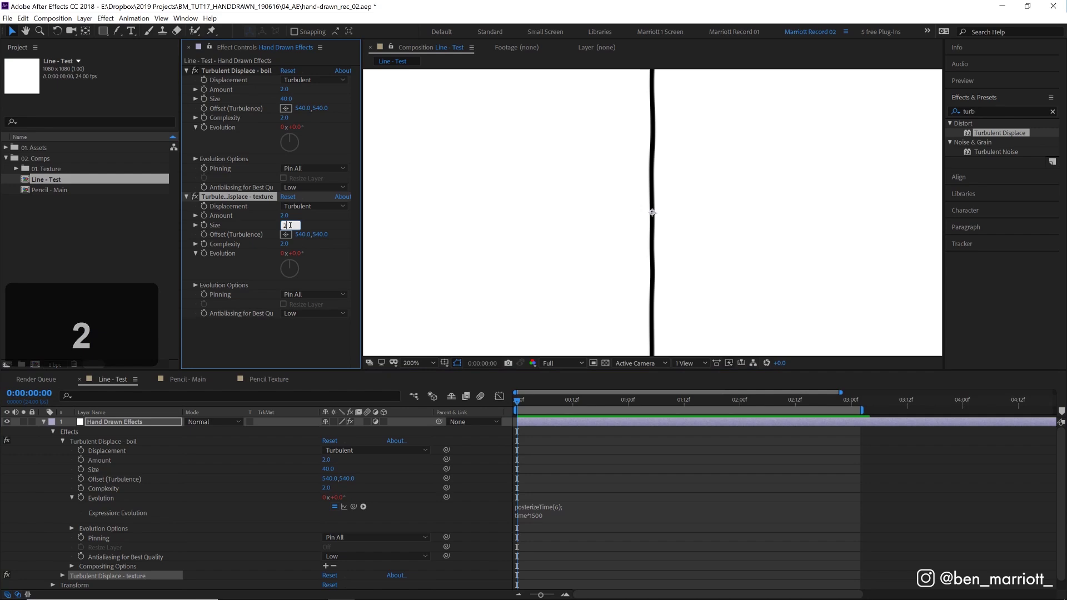
key(Return)
click(285, 215)
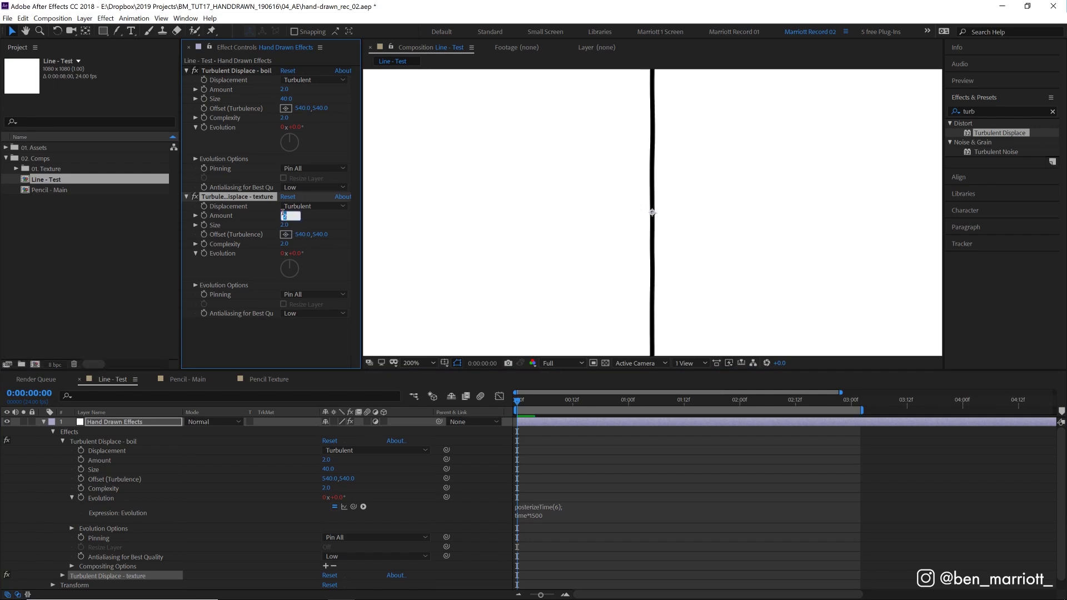
text(30)
key(Return)
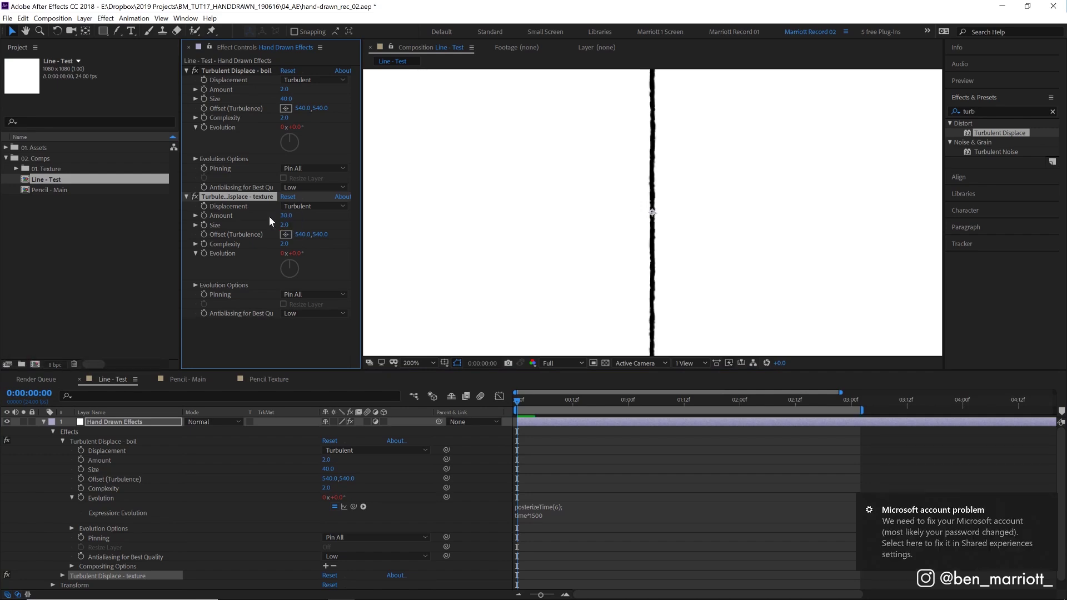
click(284, 243)
text(4)
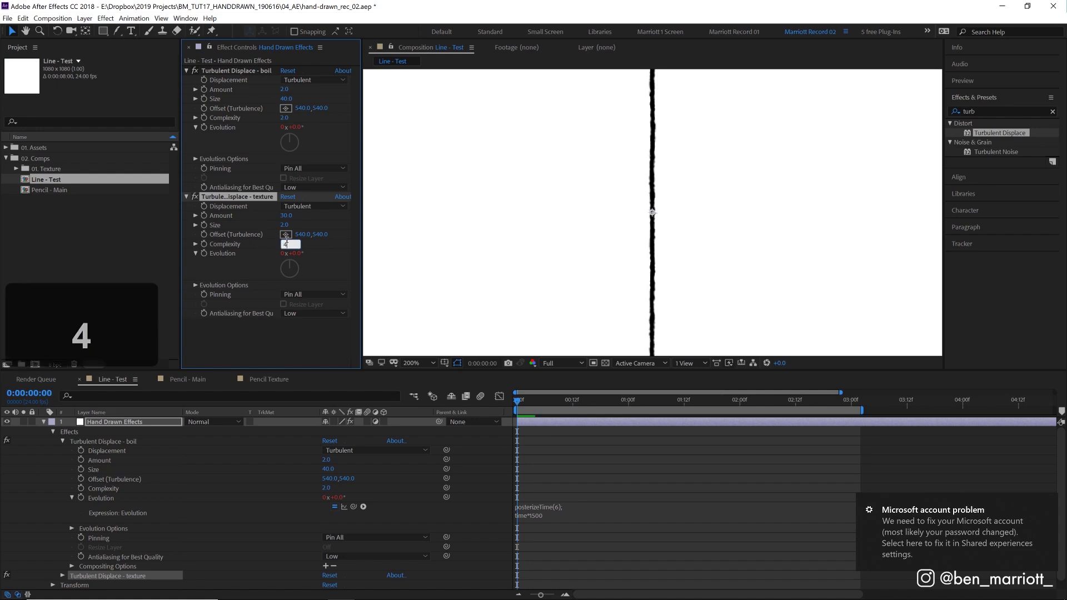
key(Return)
Step: Preview the rough-edged line, zooming in and toggling the effect on and off to compare
key(space)
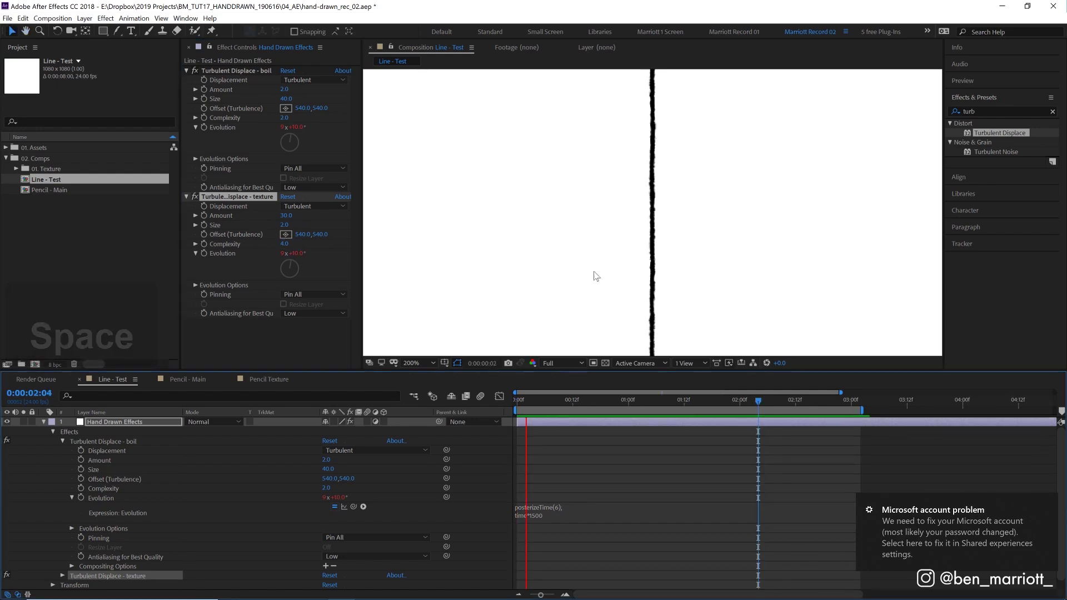
key(space)
key(period)
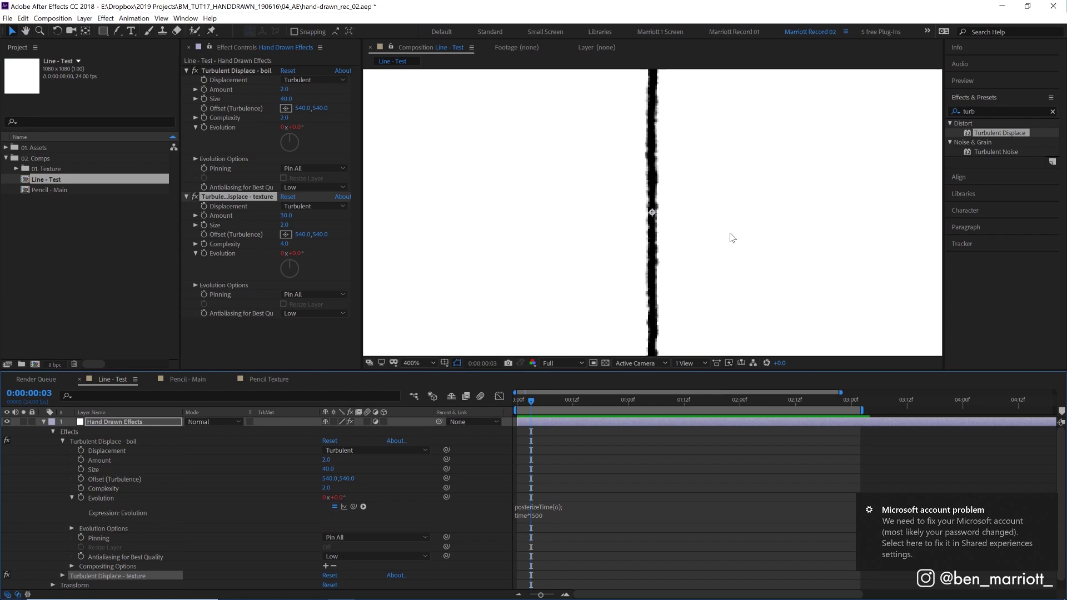
click(195, 197)
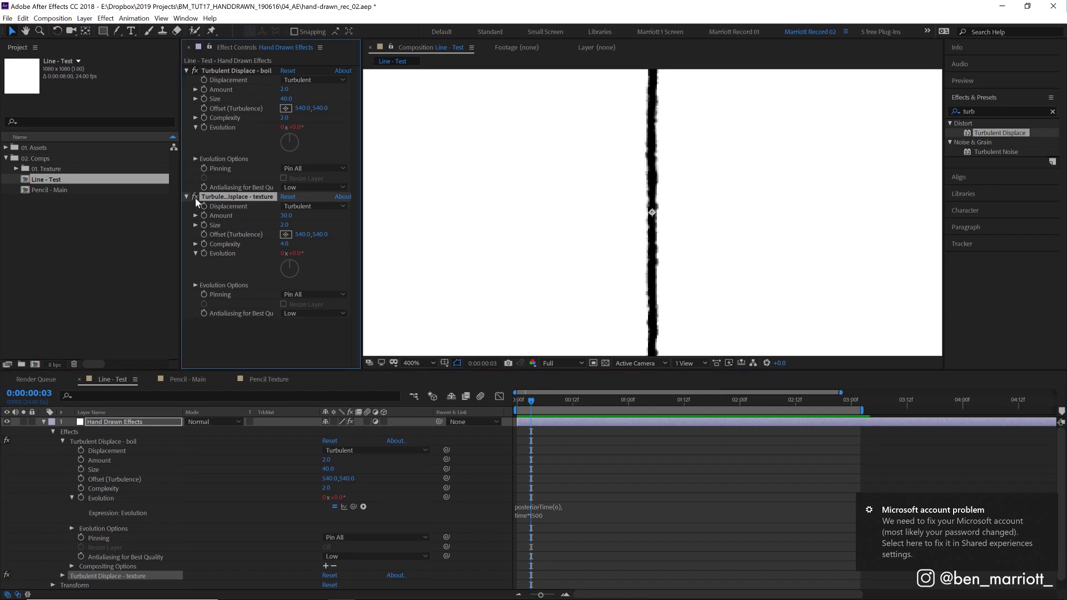
key(comma)
key(comma)
key(space)
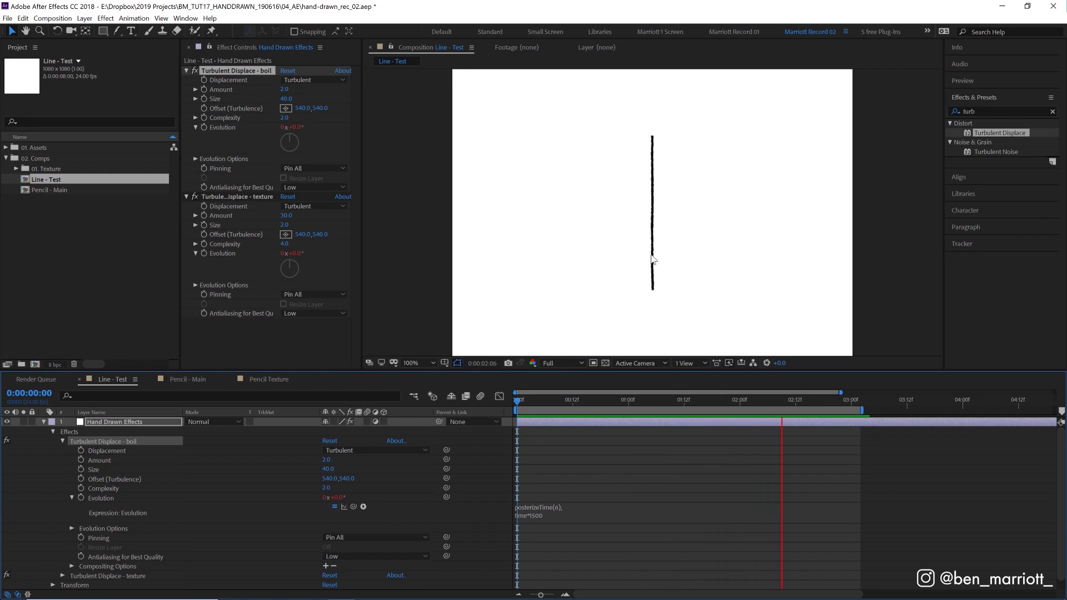
Step: Apply Posterize Time to the Hand Drawn Effects layer with Frame Rate 12
key(space)
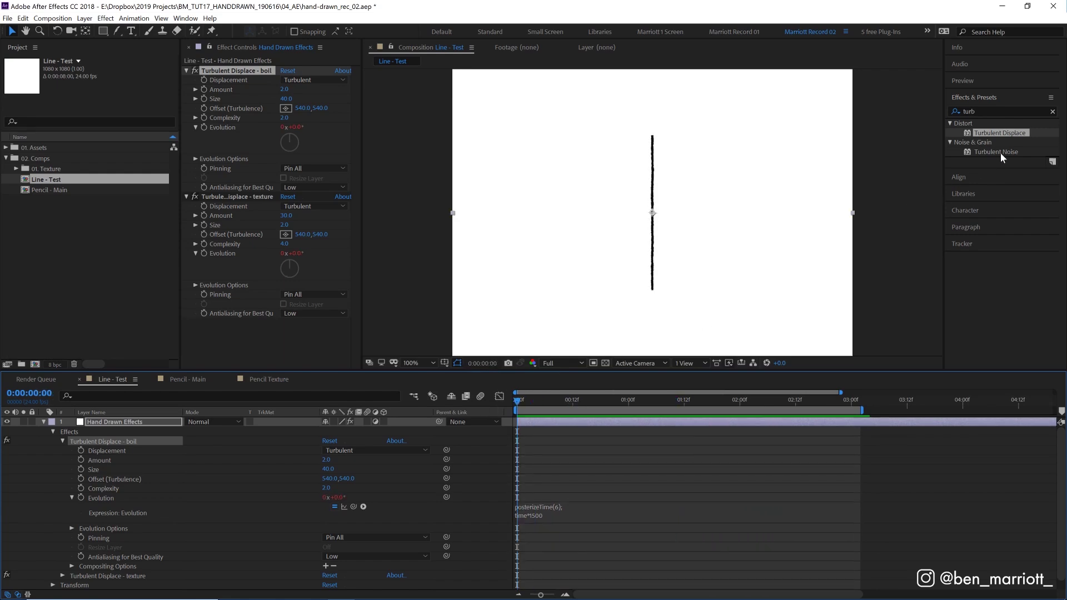
click(992, 111)
text(poster)
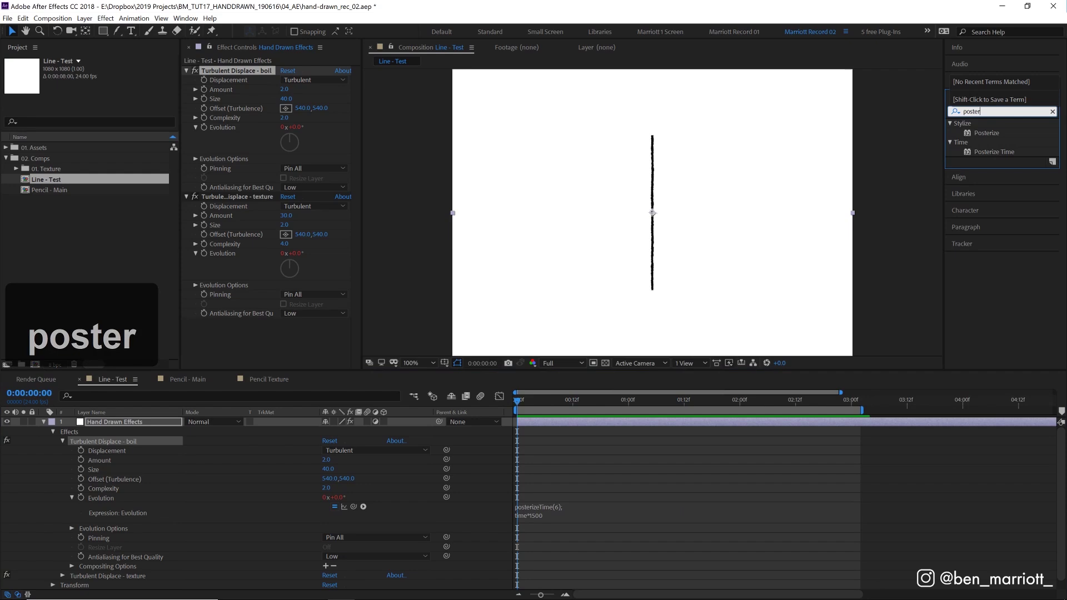
double_click(996, 151)
click(288, 332)
text(12)
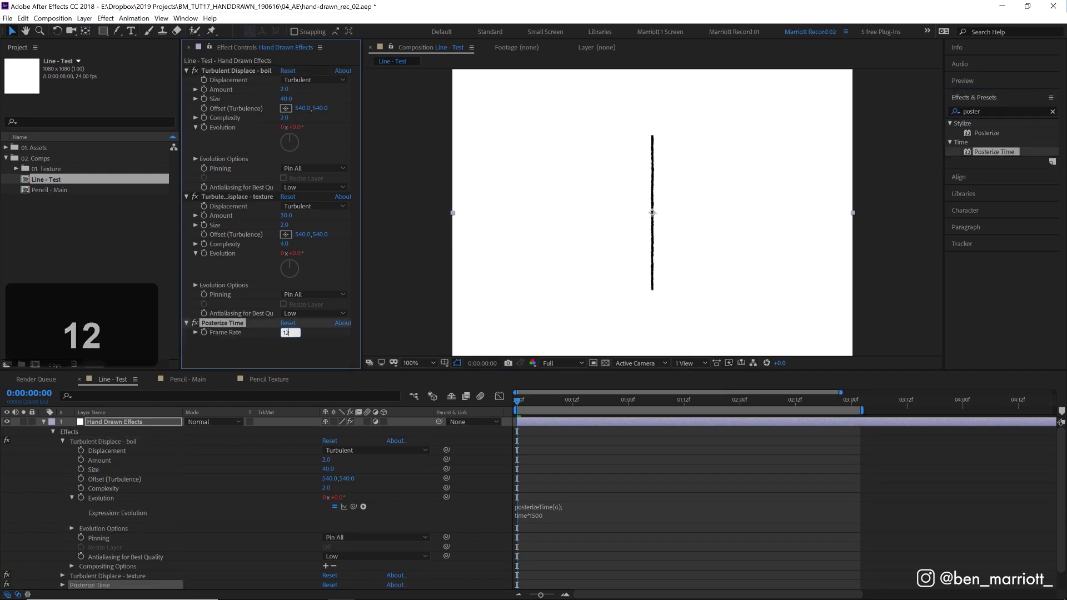
key(Return)
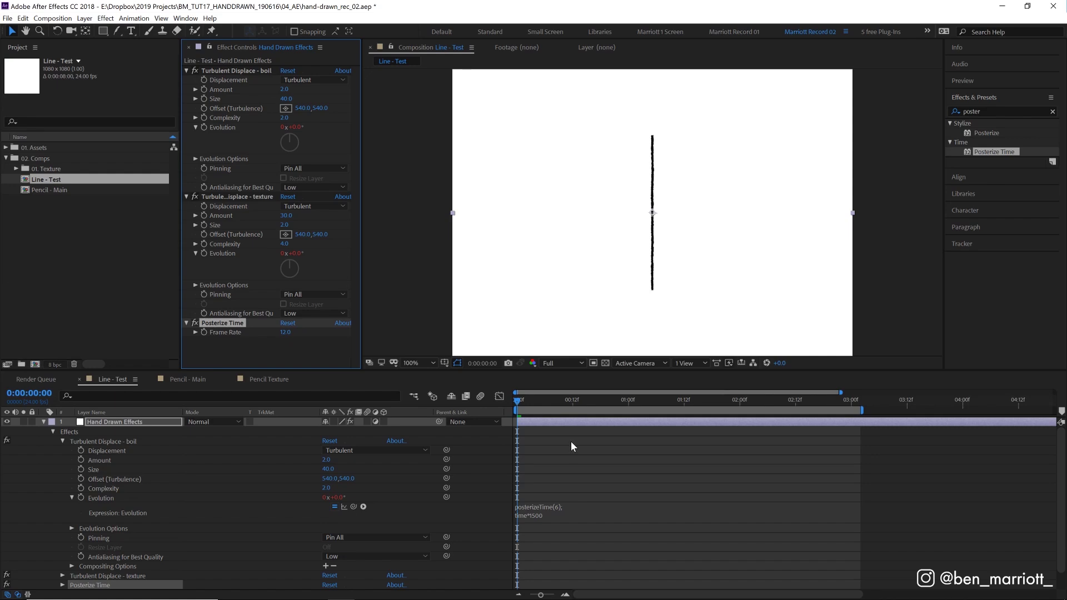
scroll(773, 468, down, 1)
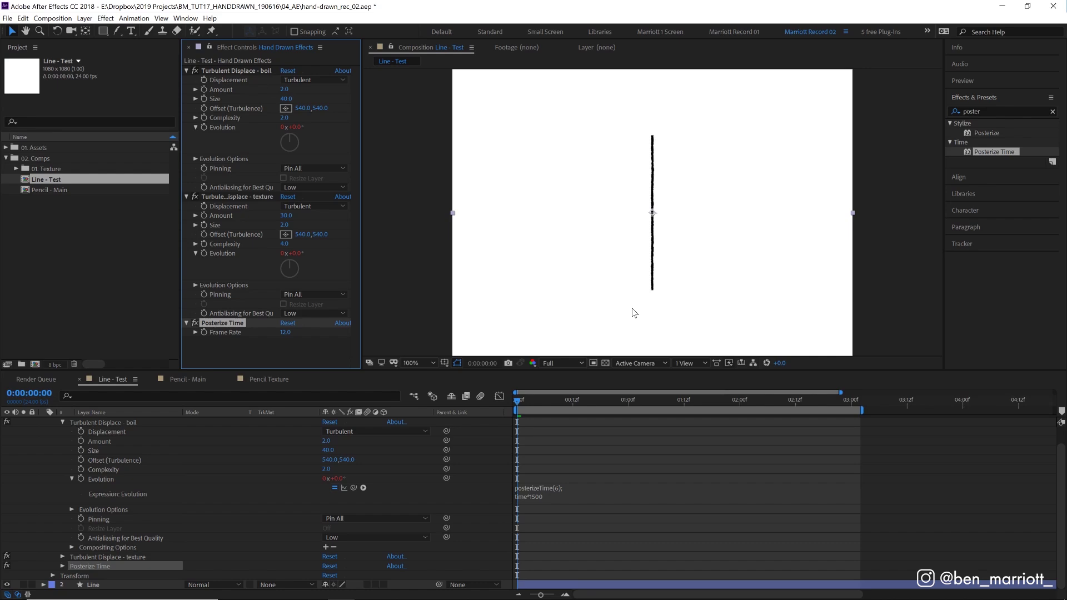
Step: Extend the work area to the full composition and repeatedly preview the 12 fps boiling line
double_click(555, 411)
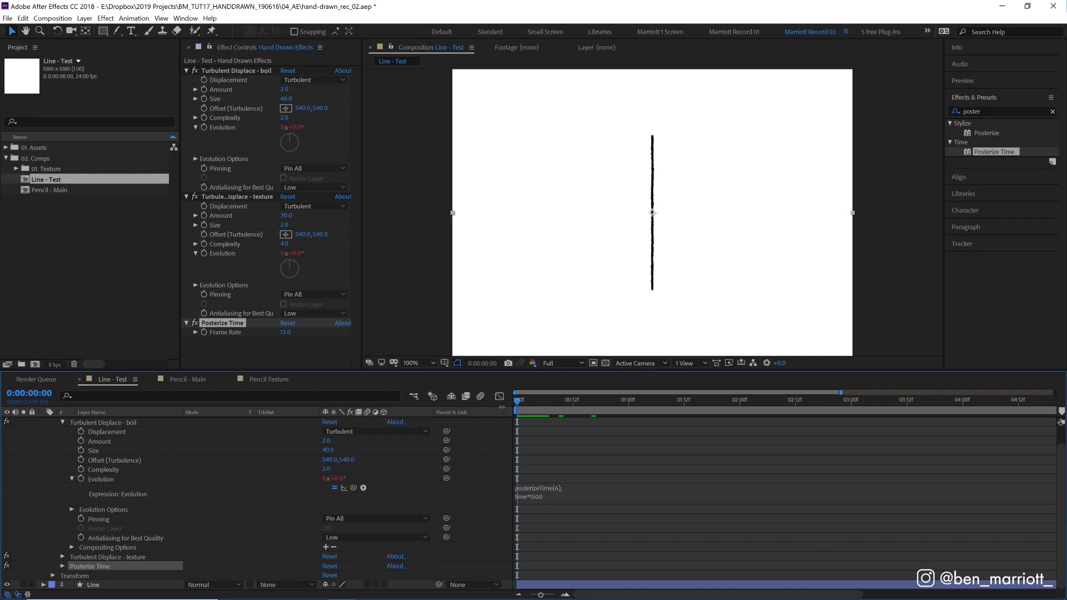
key(space)
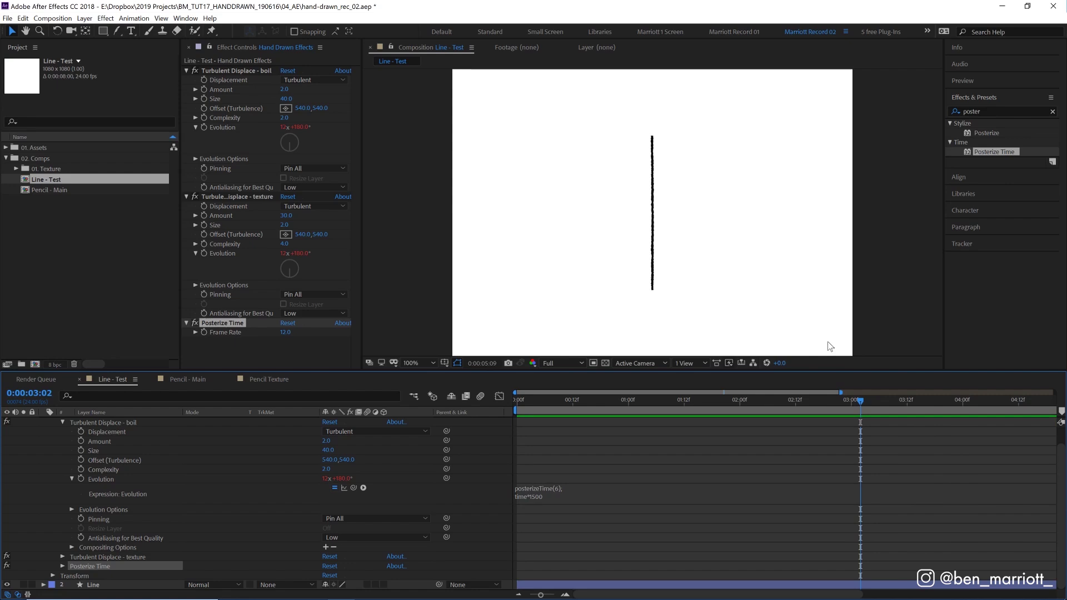
click(193, 321)
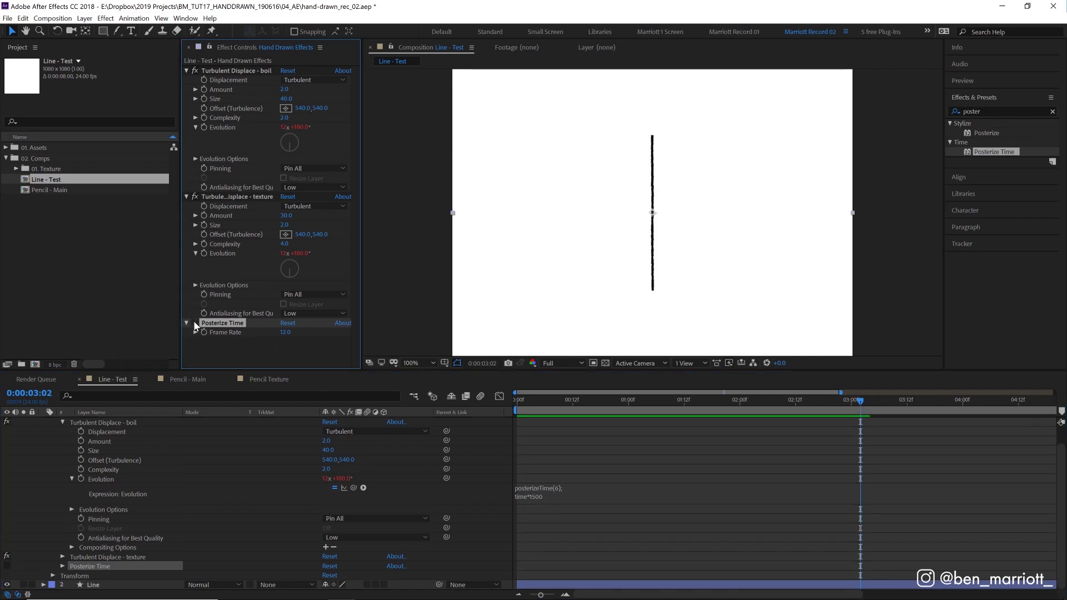
key(space)
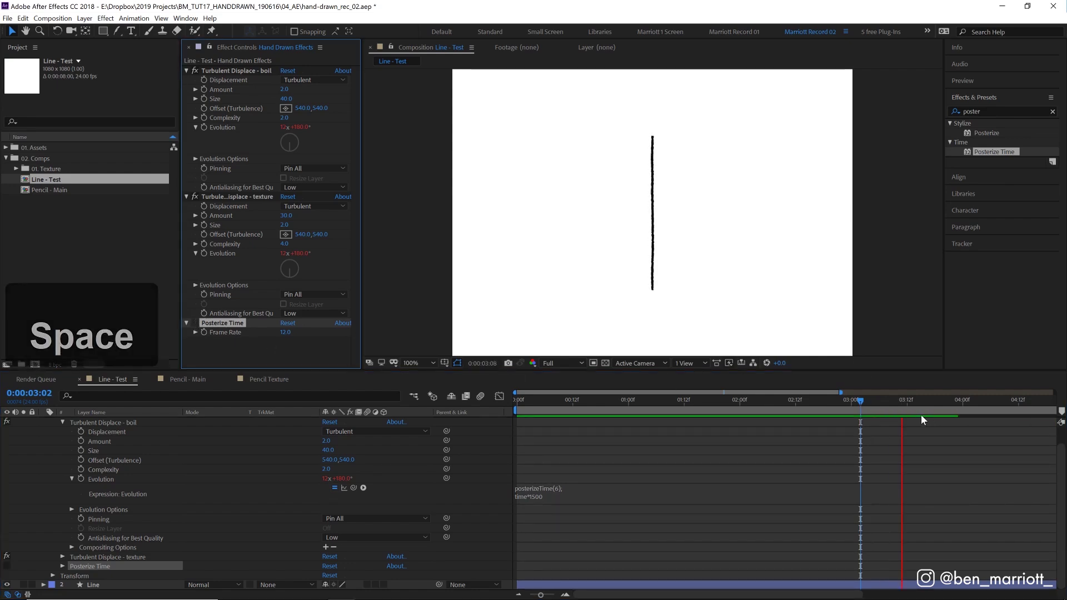
click(858, 404)
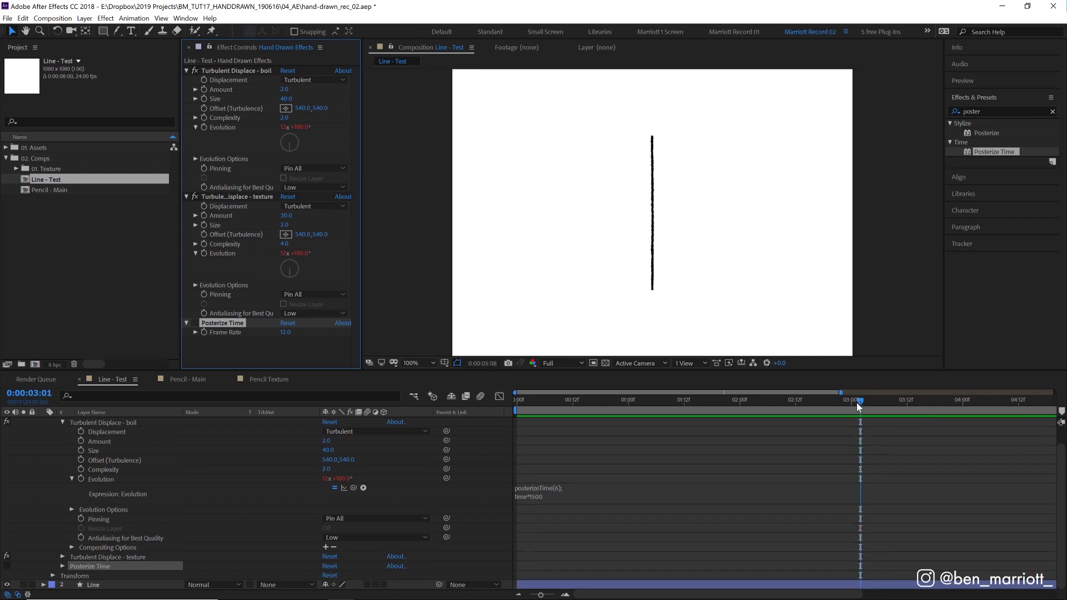
click(193, 321)
key(space)
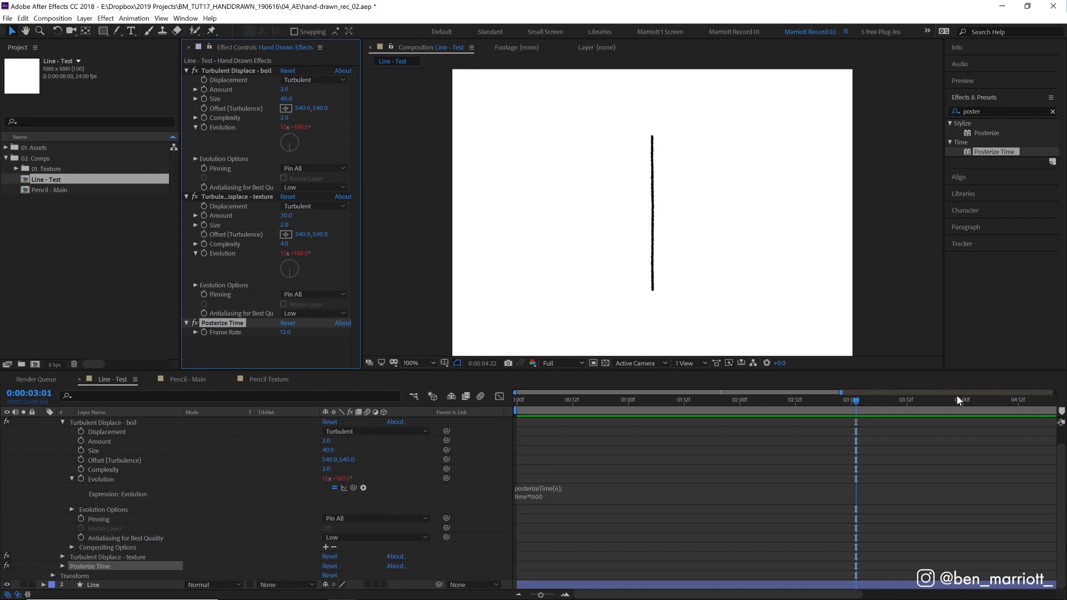
click(862, 404)
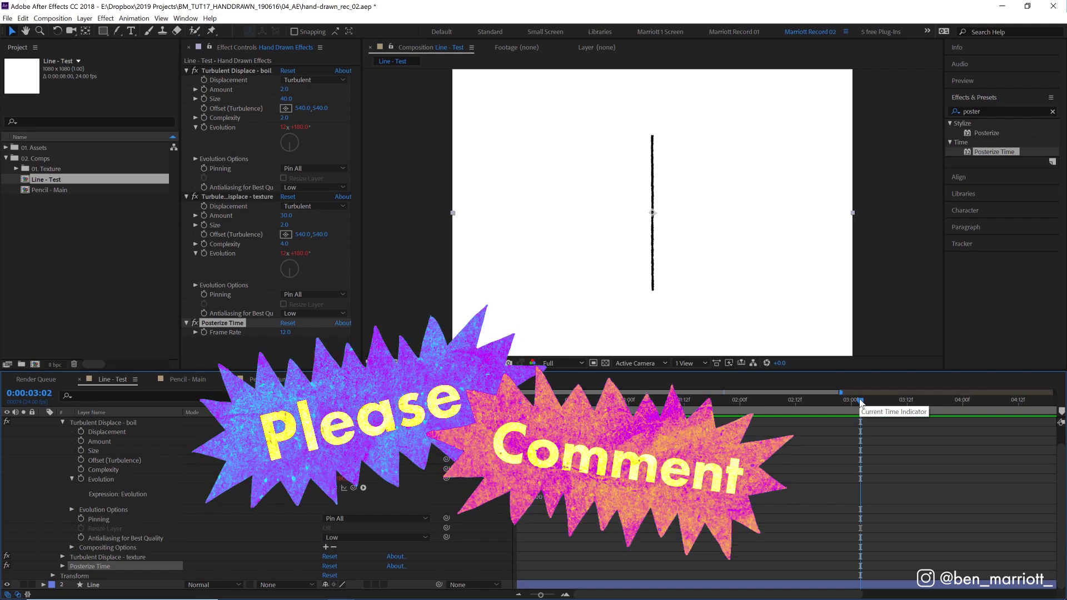
key(space)
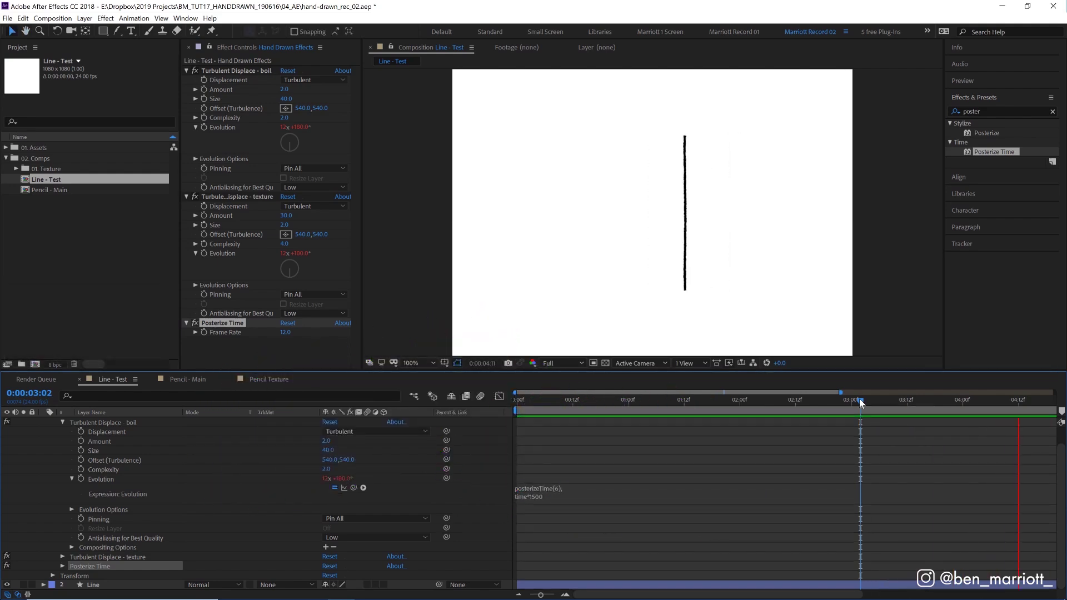
key(space)
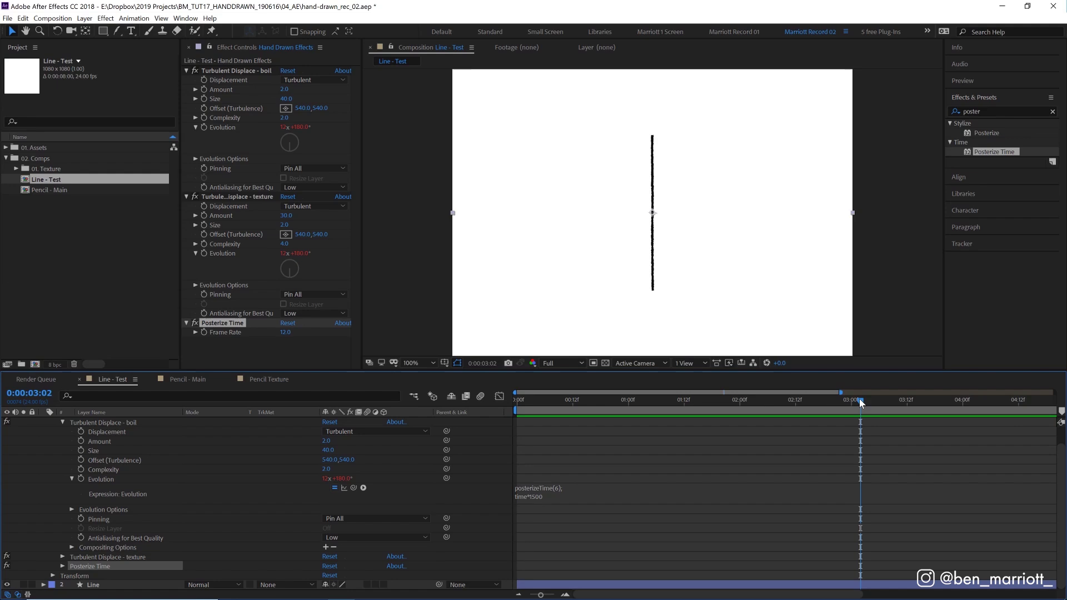
Step: Apply Roughen Edges from Effects & Presets to the Line layer
click(114, 434)
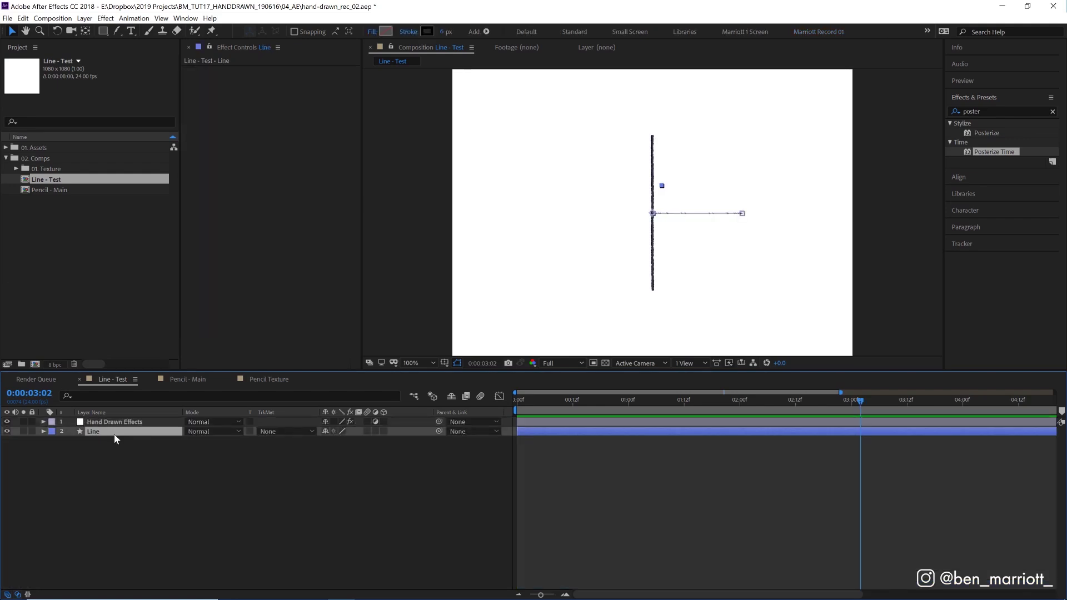
click(990, 111)
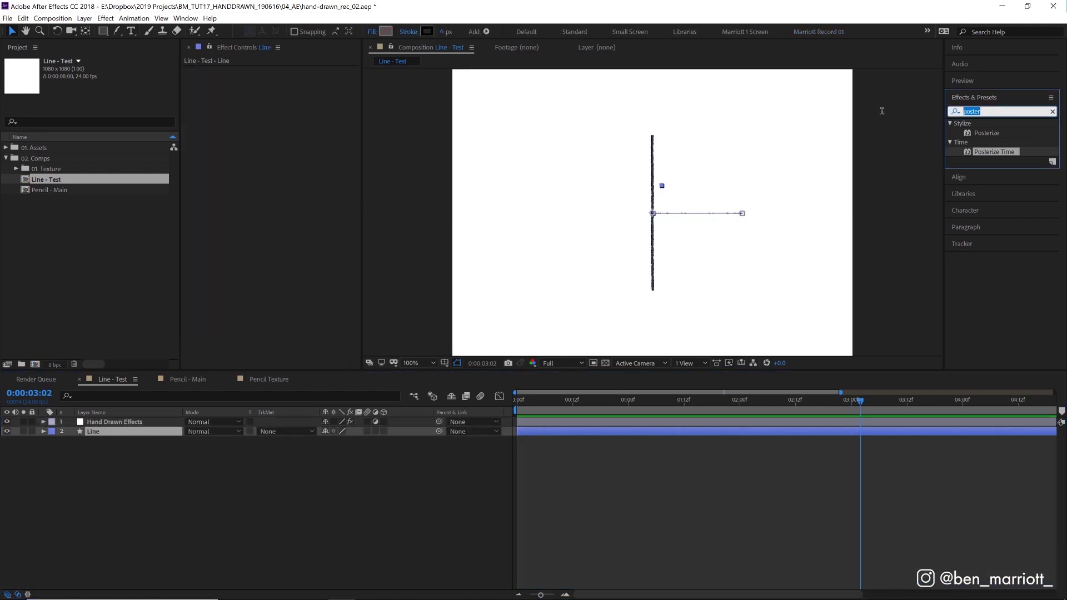
text(roughen)
double_click(996, 133)
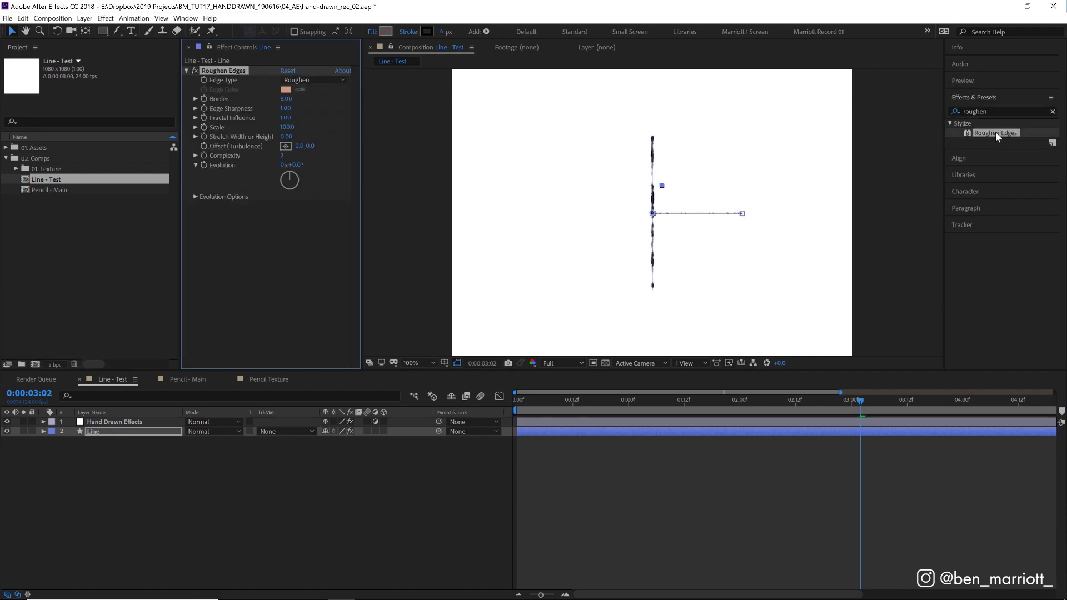
click(636, 428)
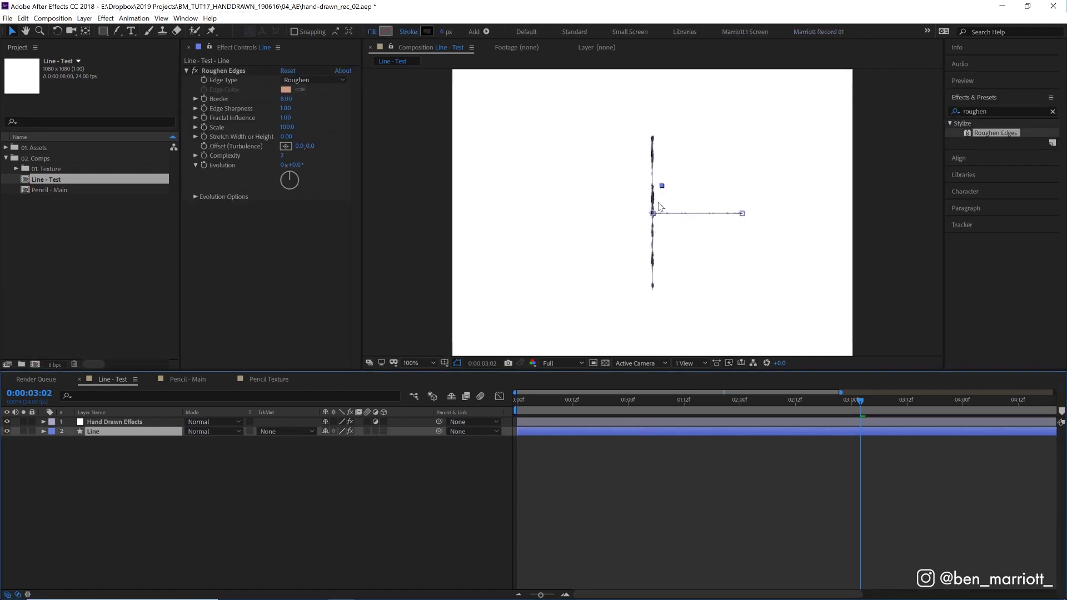
click(104, 432)
scroll(658, 215, up, 1)
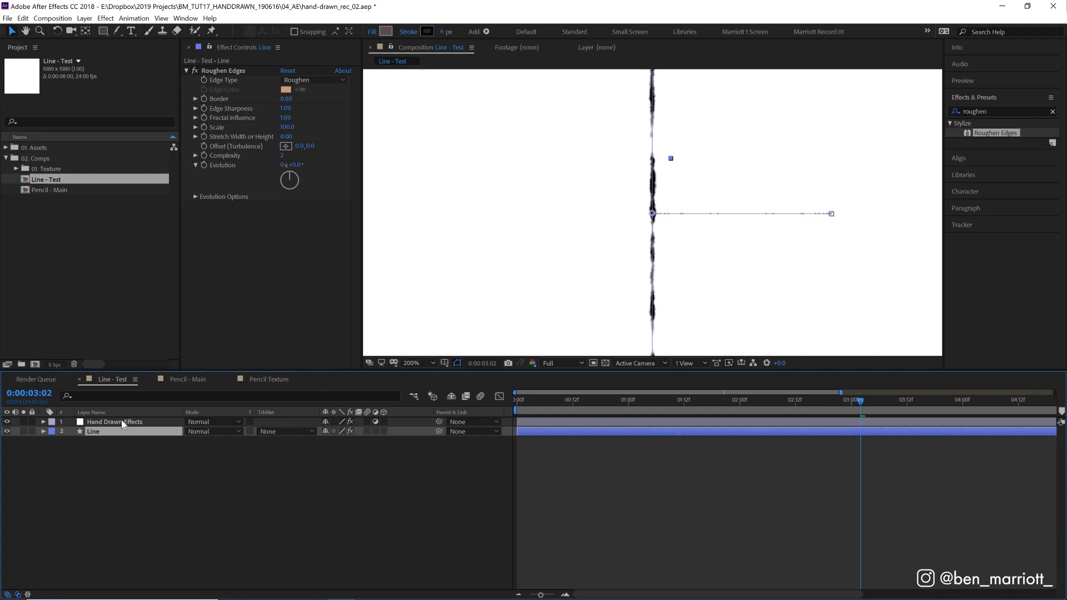
Step: Set Roughen Edges to Rusty edge type, Border 1.5 and Scale 200
click(297, 81)
click(314, 140)
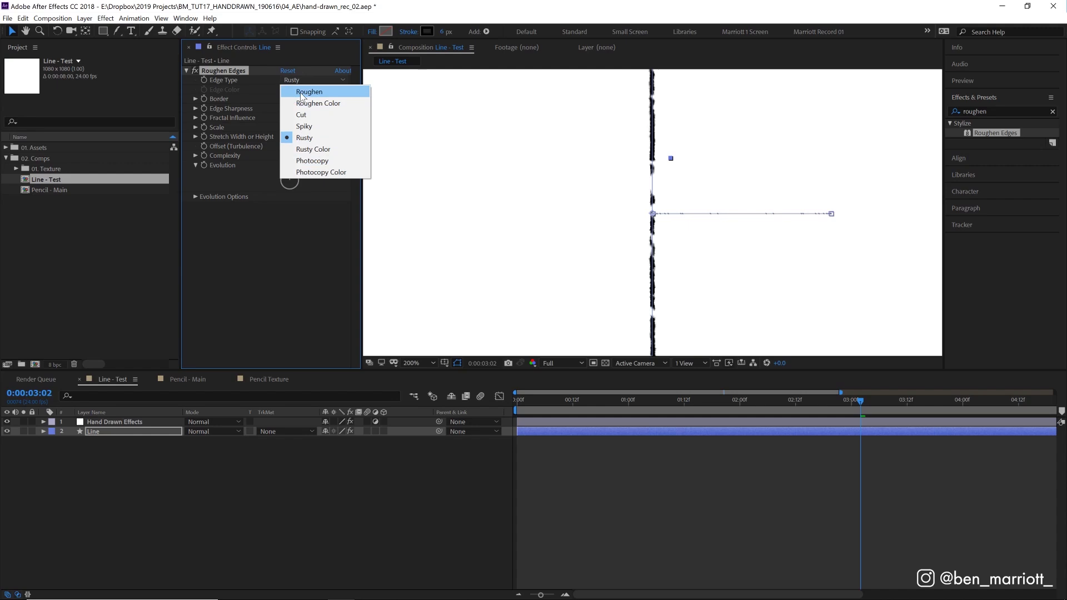
click(294, 238)
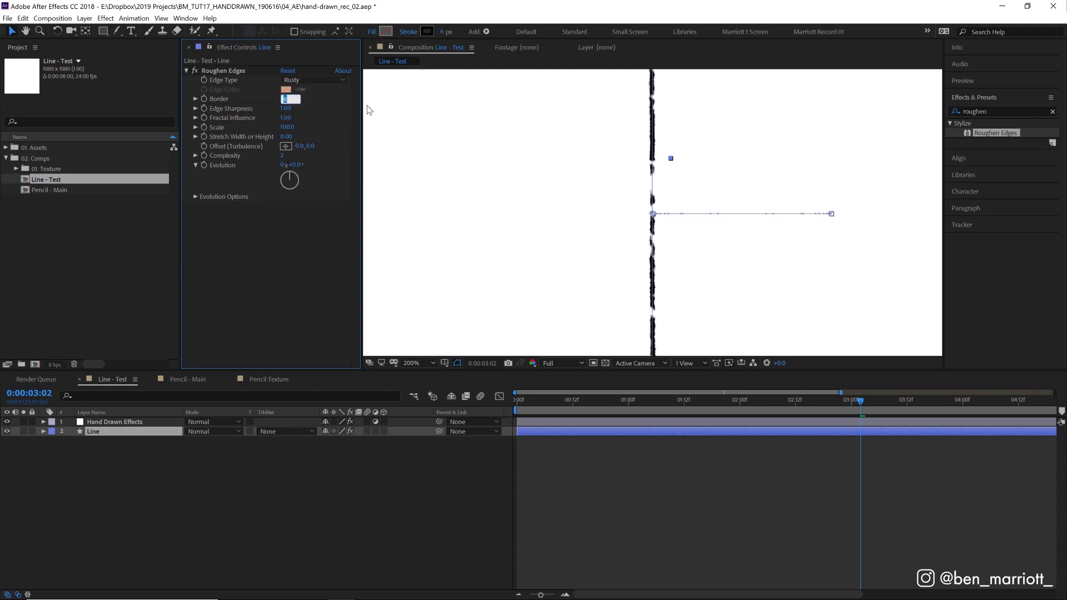
key(Return)
key(z)
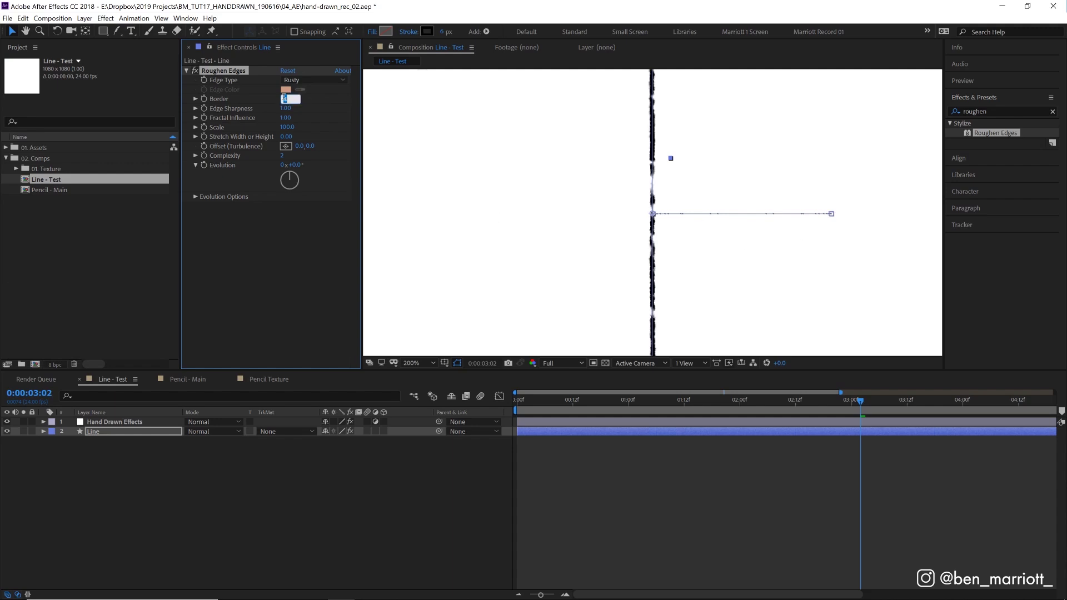
text(1.50)
click(284, 99)
text(1.)
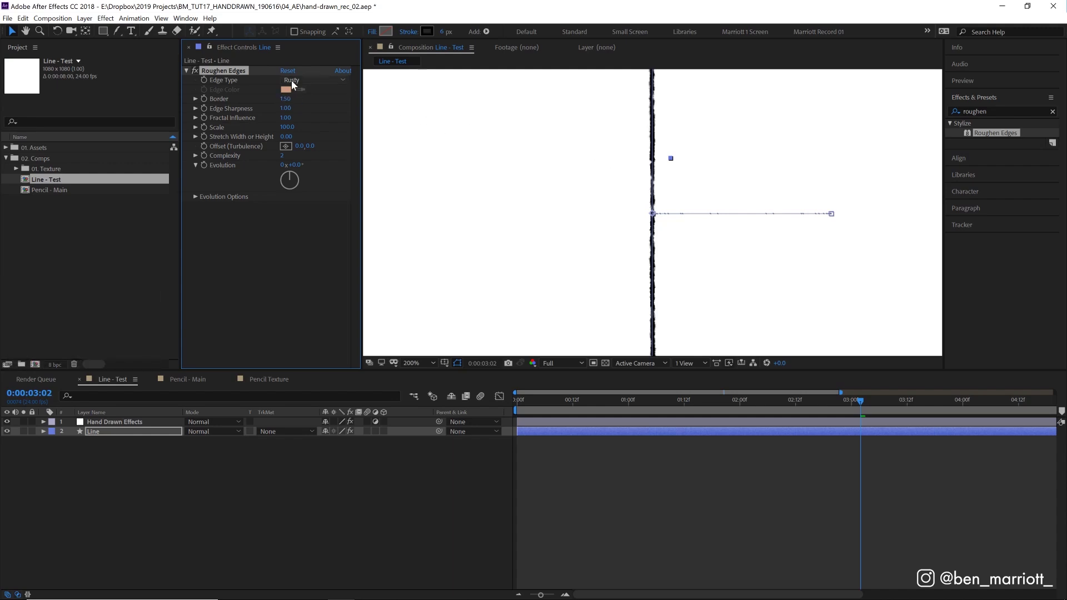
text(200)
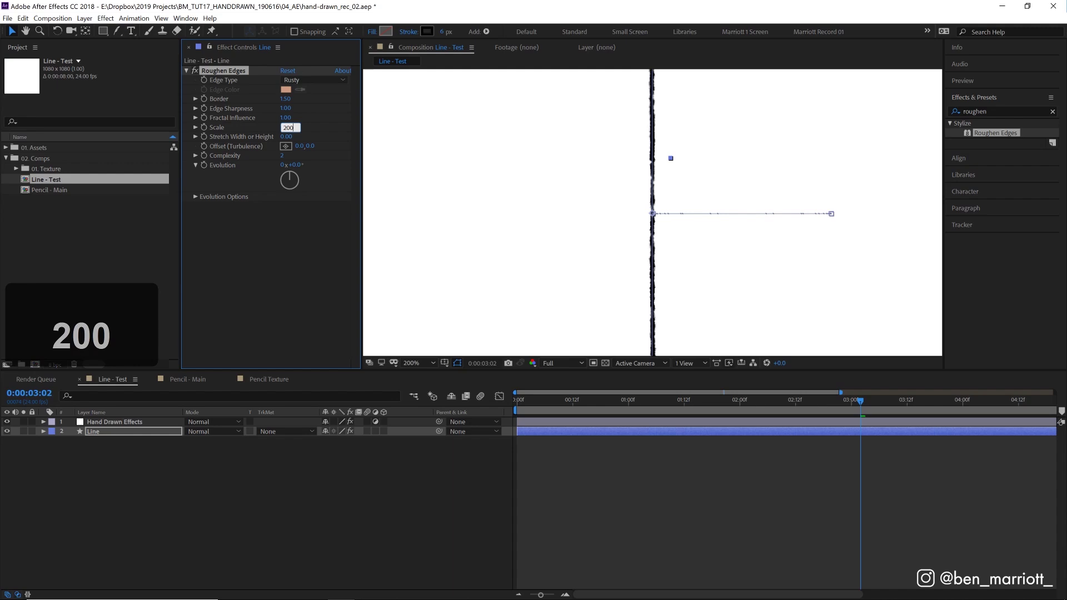
key(Return)
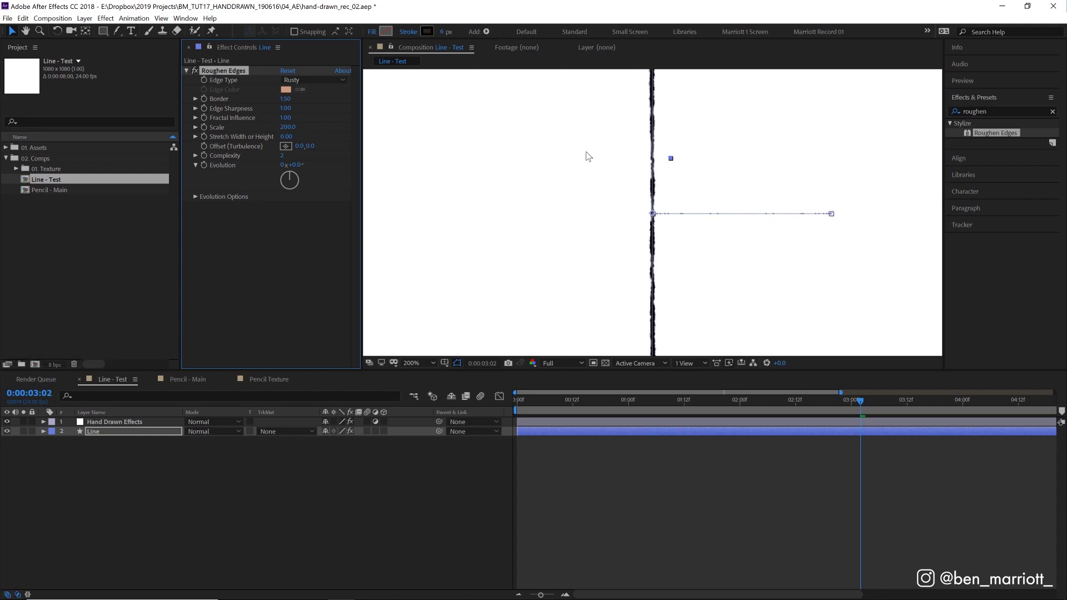
Step: Copy the Hand Drawn Effects layer and open the Pencil - Main composition
key(z)
click(561, 423)
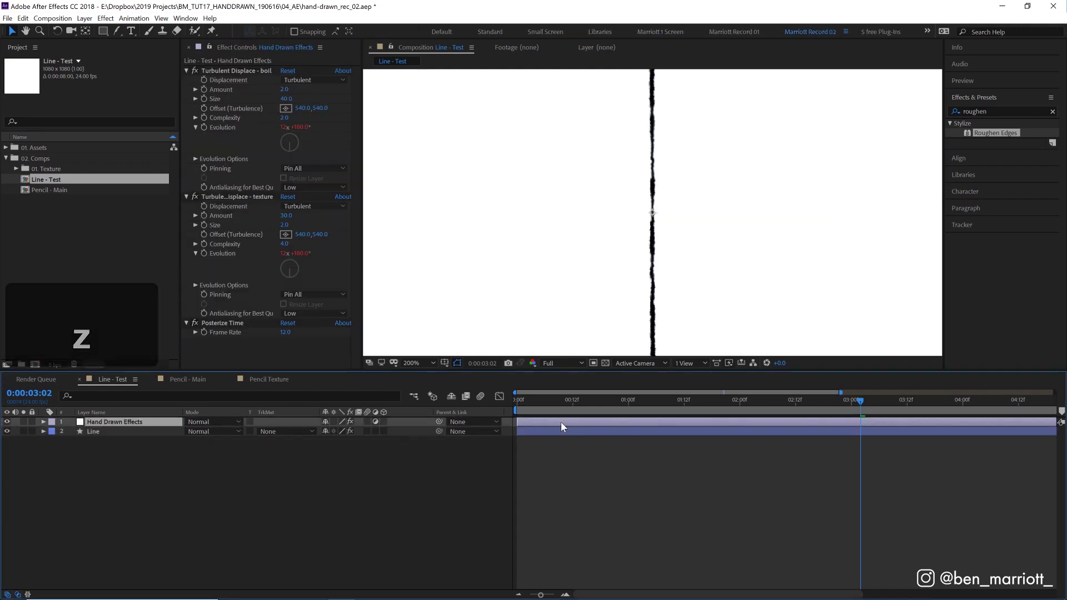
key(ctrl+c)
double_click(50, 191)
drag(730, 291, 722, 291)
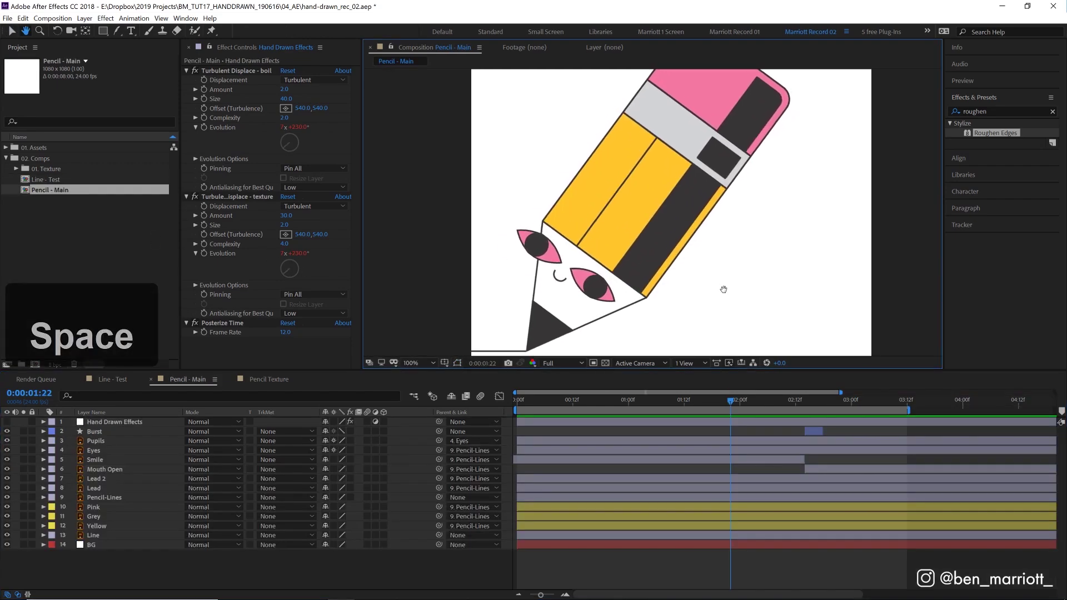
Step: Make the hand-drawn effects visible, preview the boiling character, and select Paper Texture in the Texture folder
click(7, 421)
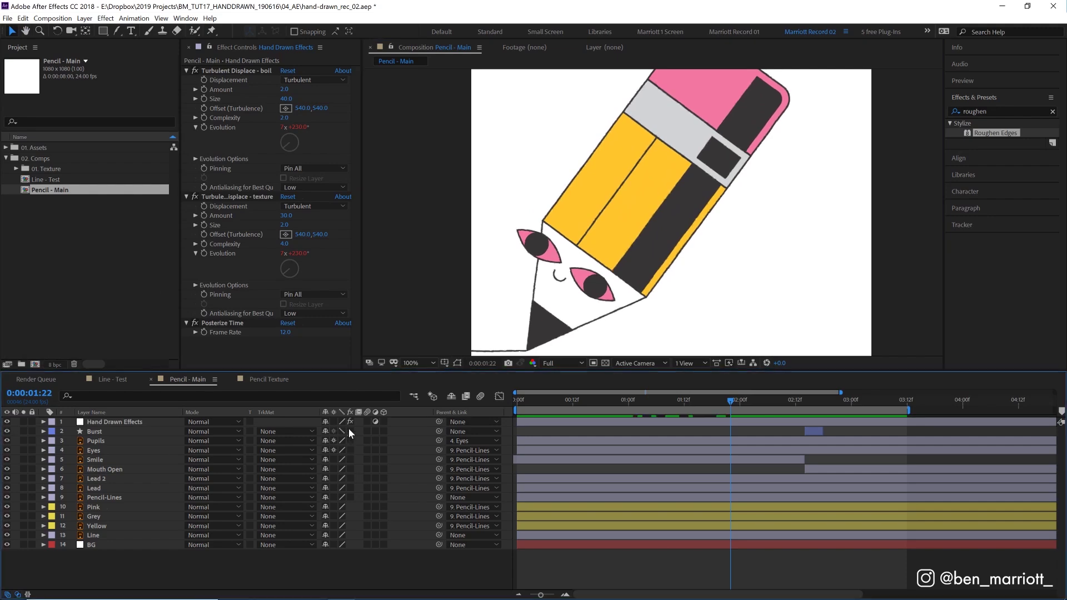
click(702, 403)
key(space)
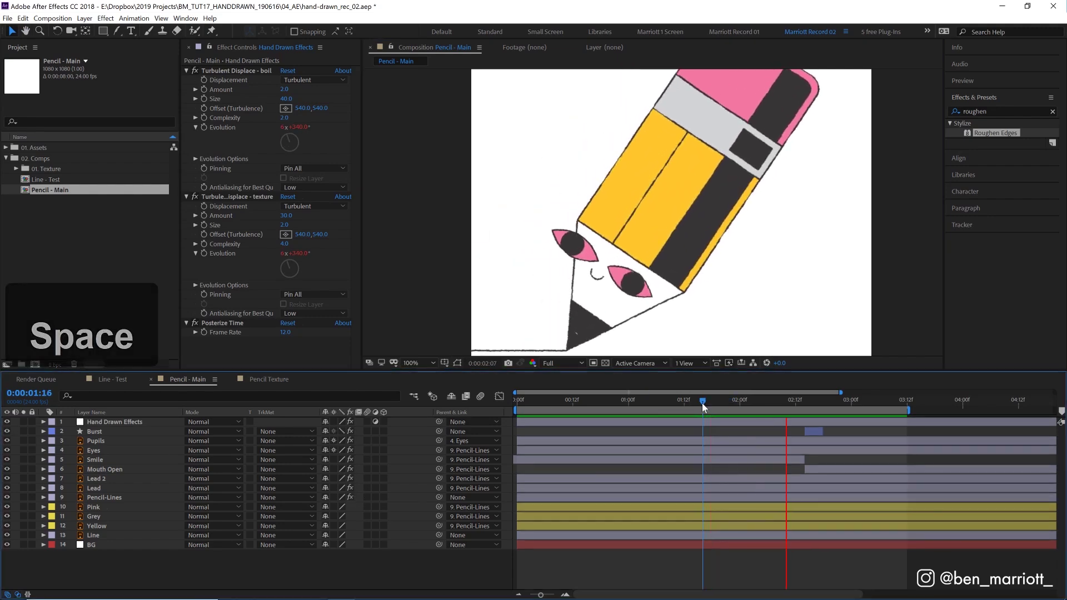
key(space)
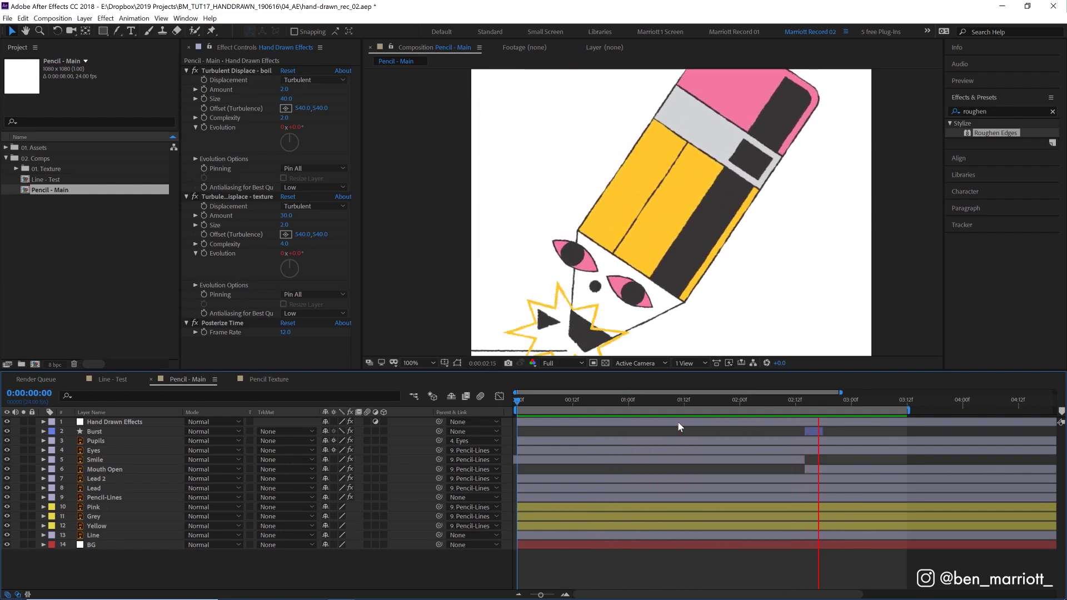
click(16, 169)
click(75, 178)
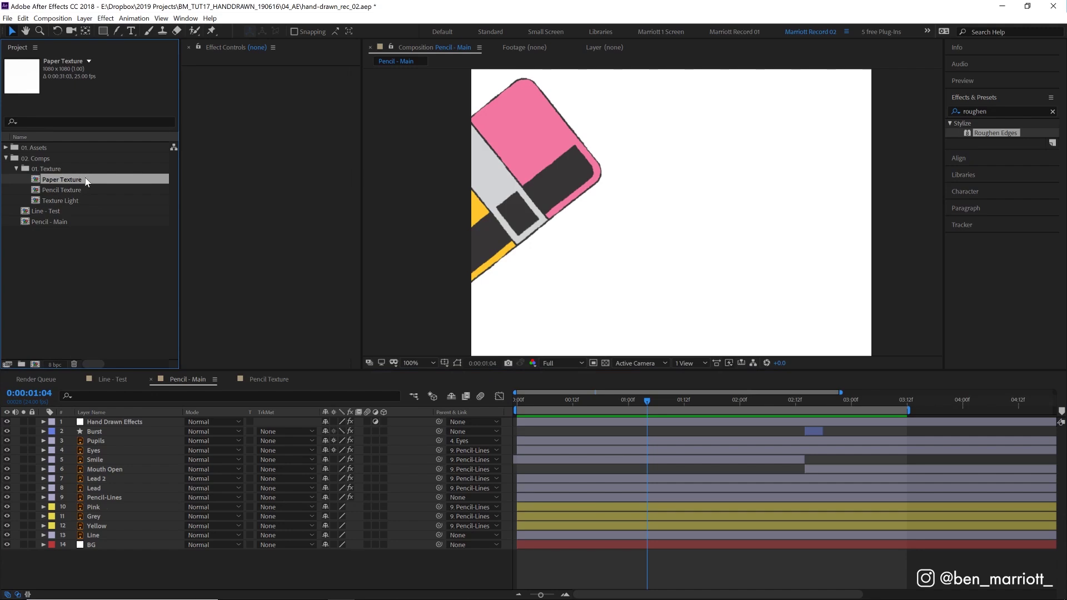
Step: Add Paper Texture above the character in Multiply mode and preview it
drag(91, 242, 108, 420)
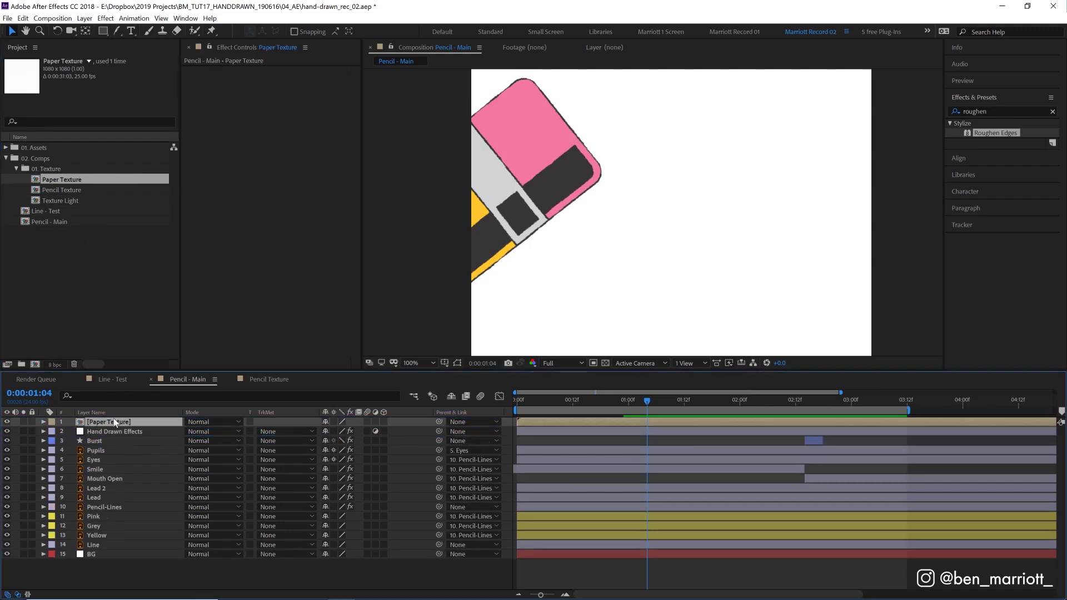
key(space)
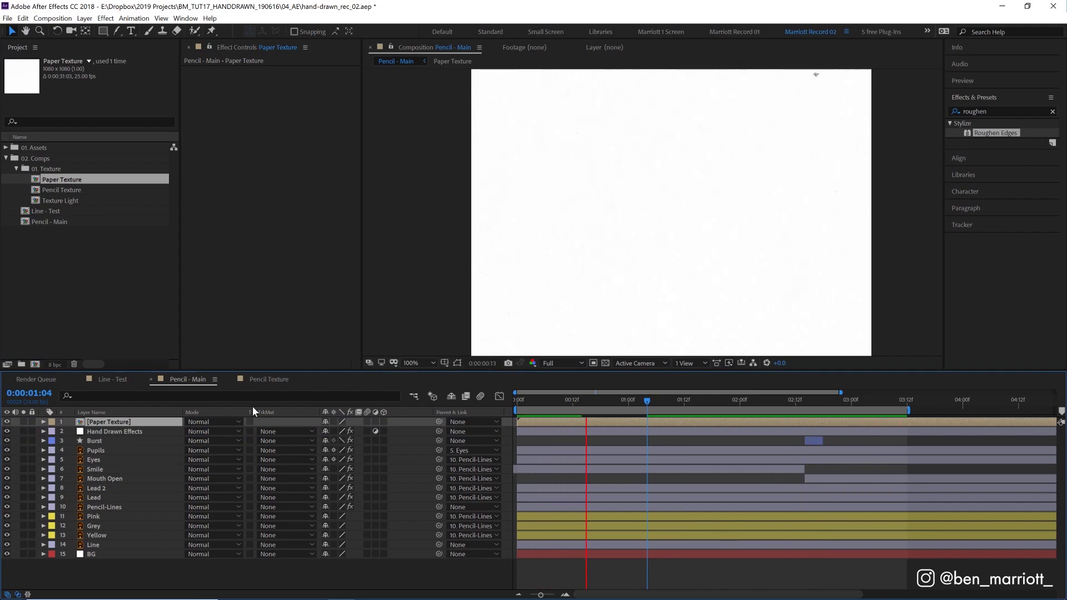
key(space)
click(218, 421)
click(242, 205)
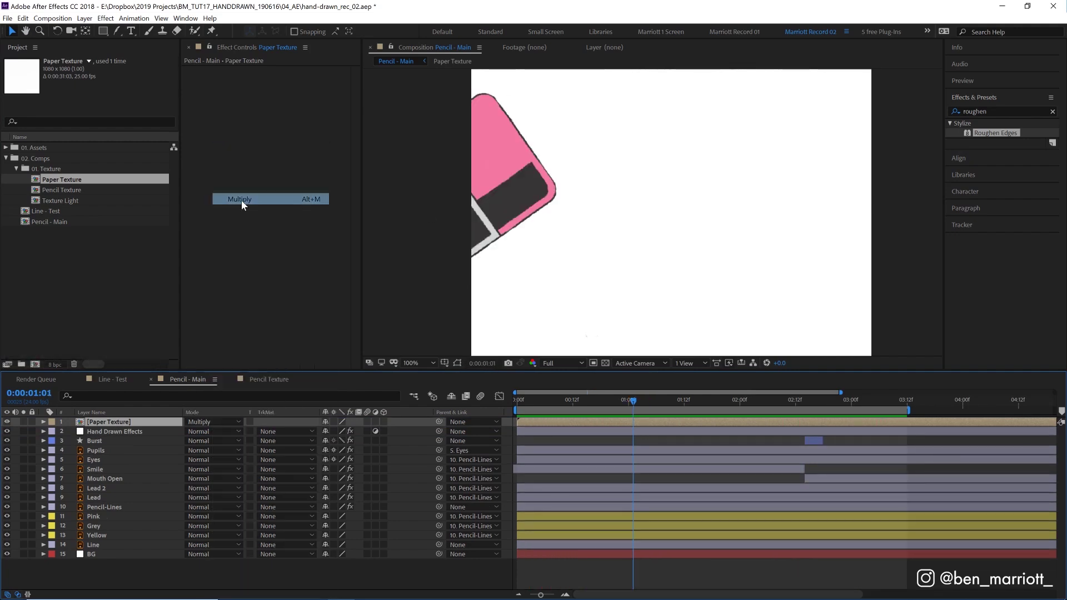
key(space)
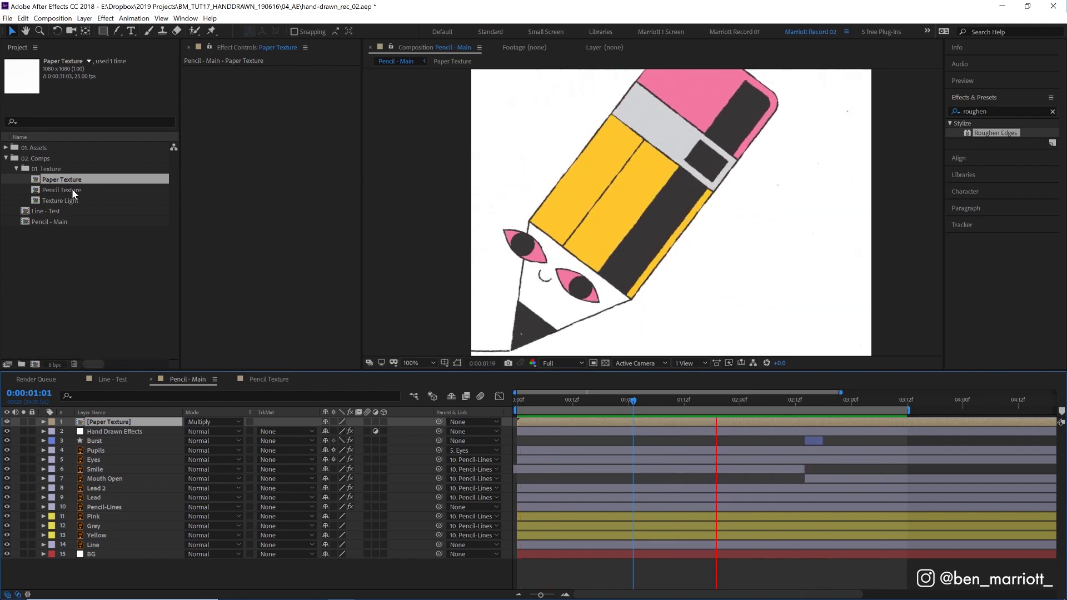
key(space)
Step: Add Texture Light in Screen mode and preview the speckles, inspecting frame 0:00:02:03
mouse_move(76, 200)
mouse_down()
mouse_move(149, 420)
mouse_move(168, 419)
mouse_up()
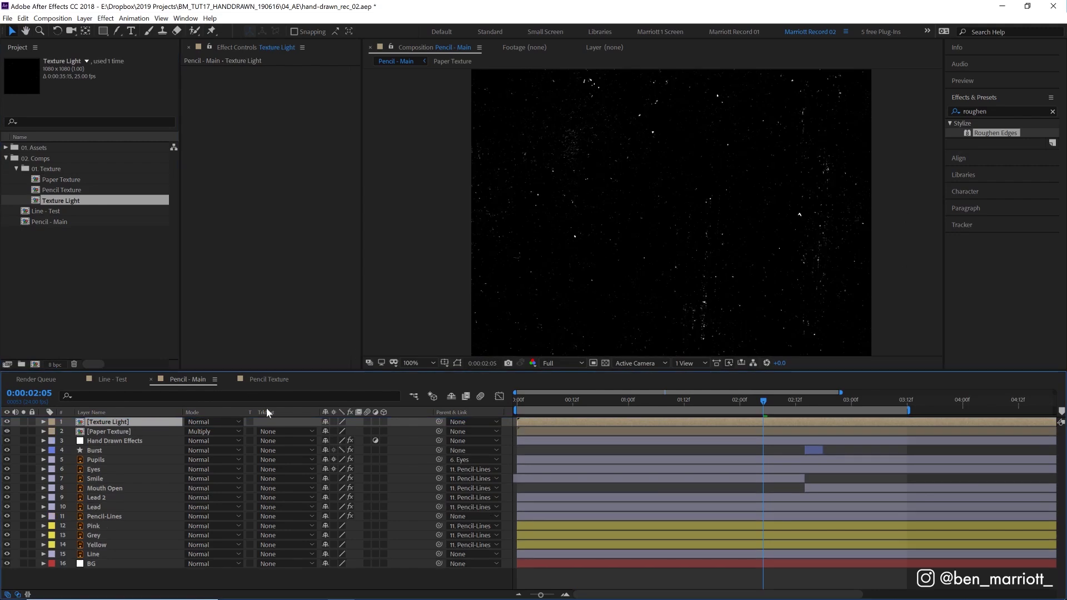
click(221, 426)
click(242, 286)
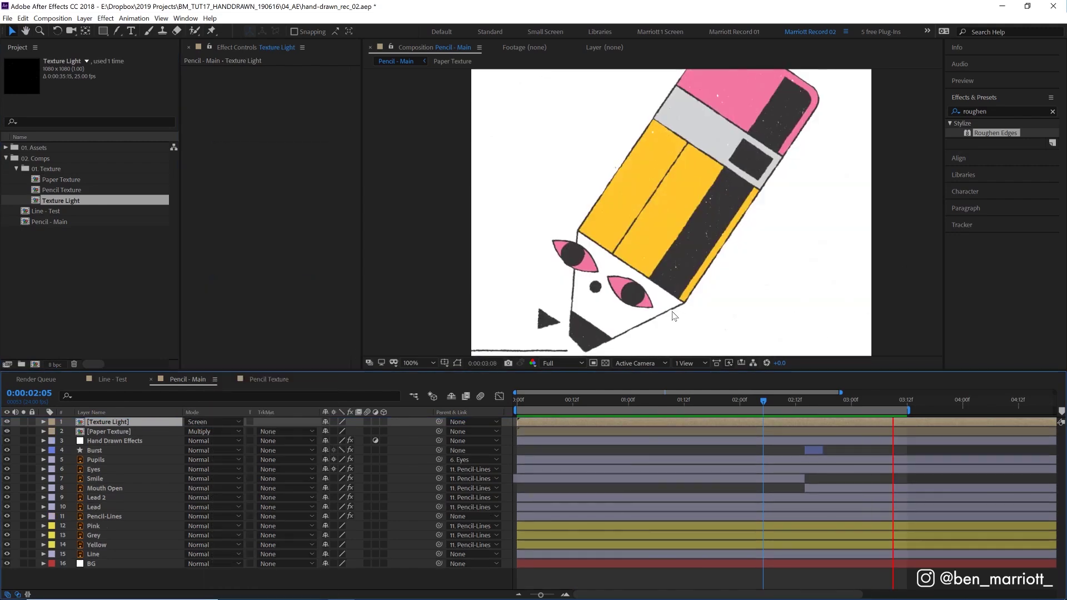
key(space)
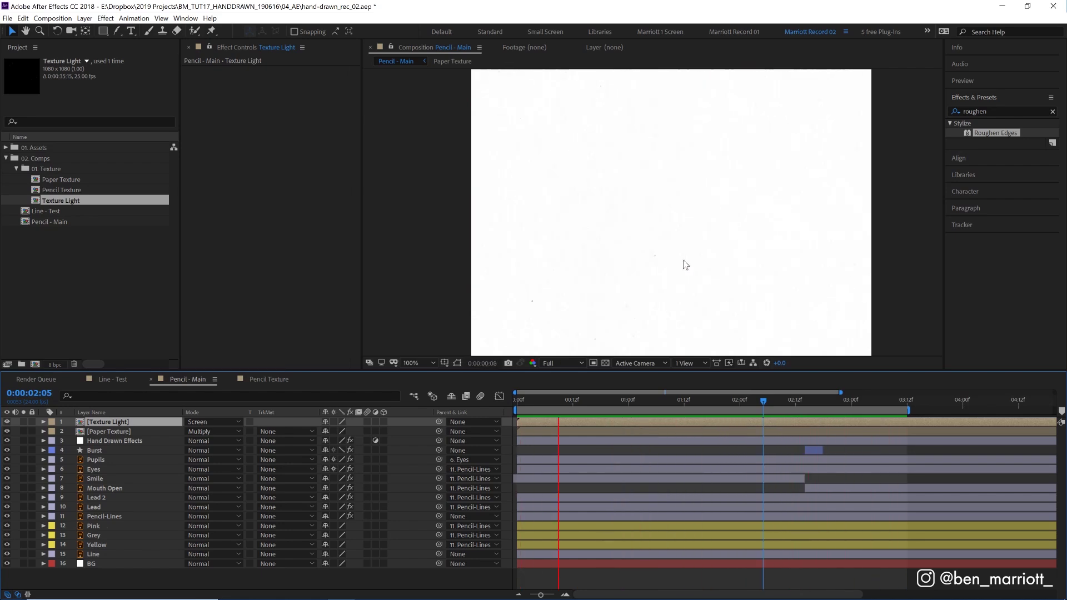
click(526, 401)
key(space)
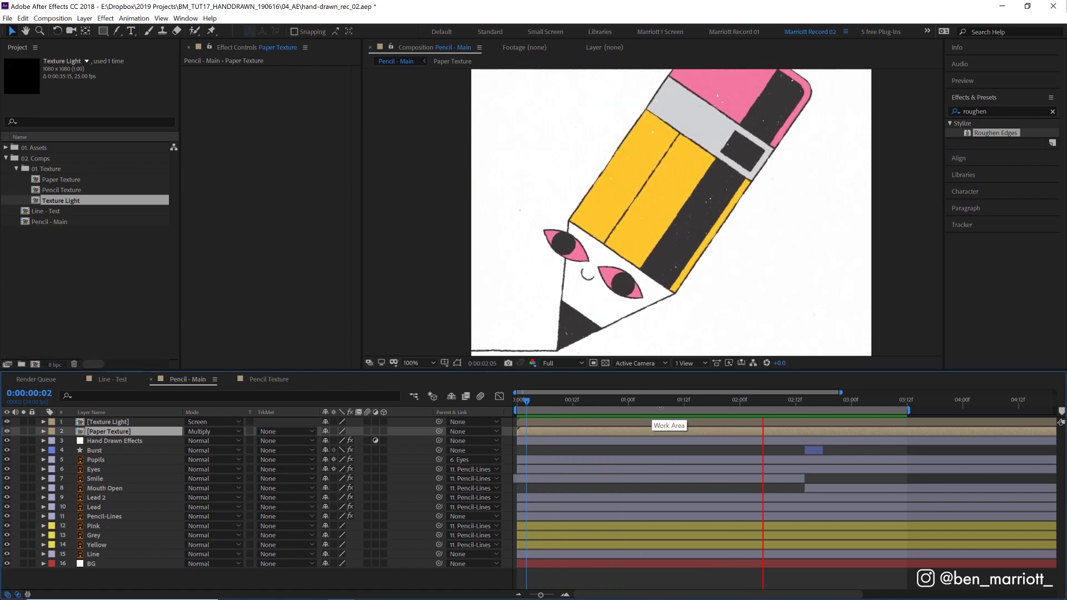
click(670, 400)
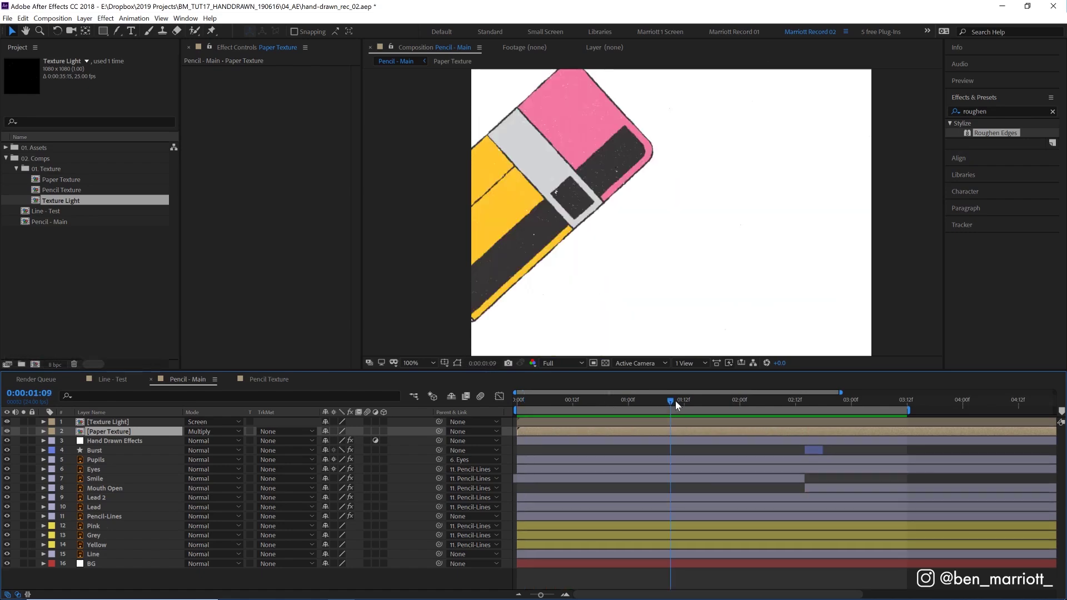
drag(675, 401, 756, 402)
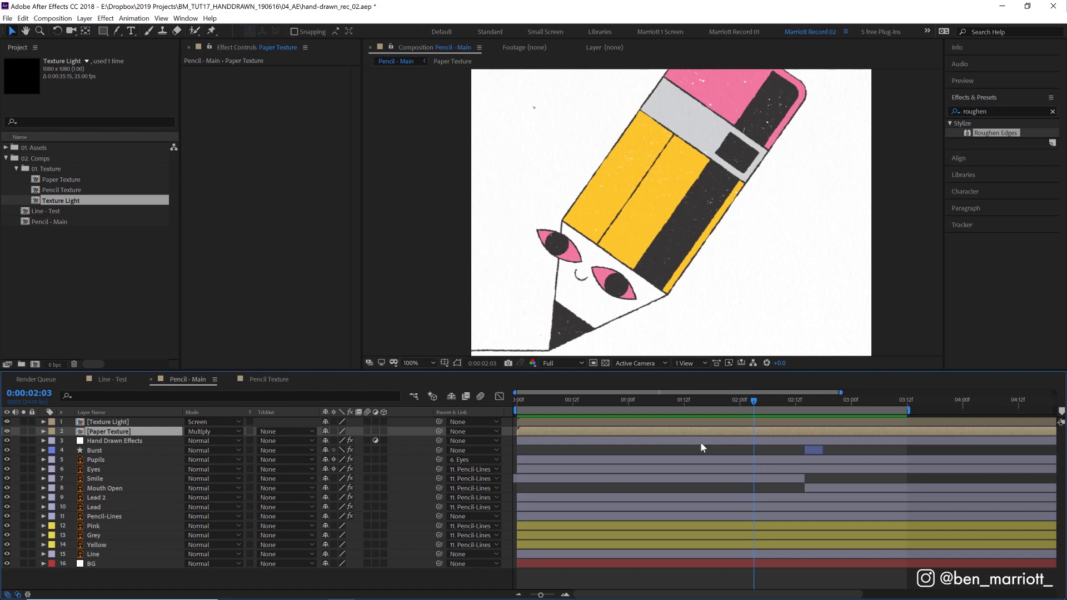
Step: Try two extra Paper Texture duplicates, preview, then delete the copies
key(ctrl+d)
key(ctrl+d)
key(ctrl+d)
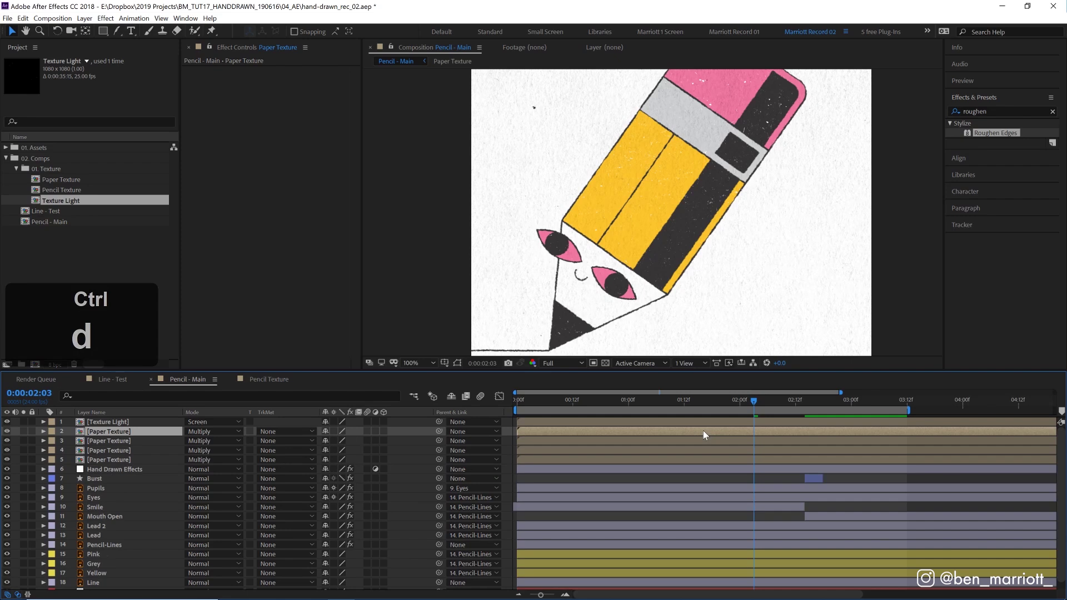
key(ctrl+d)
key(ctrl+d)
key(space)
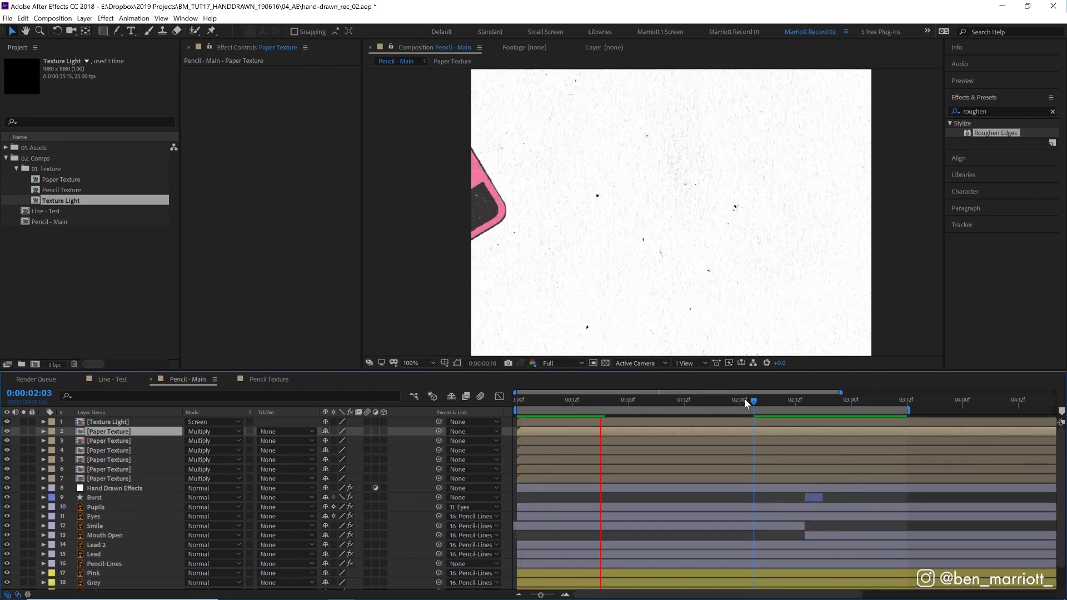
shift+click(724, 478)
key(BackSpace)
Step: Add the Pencil Texture comp to the composition at 50% scale
click(713, 402)
key(space)
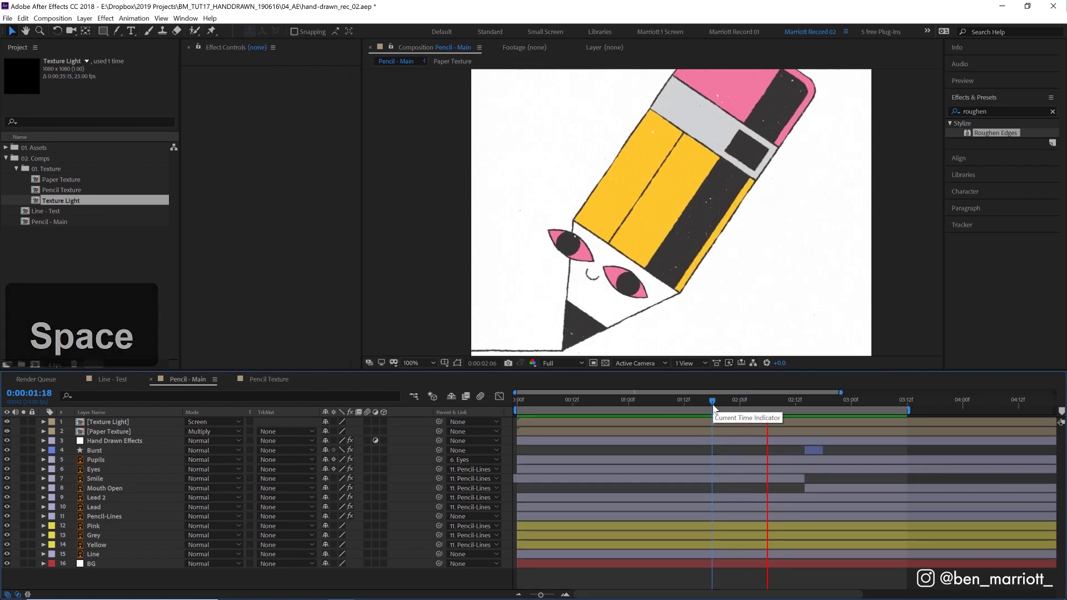
click(711, 402)
click(76, 180)
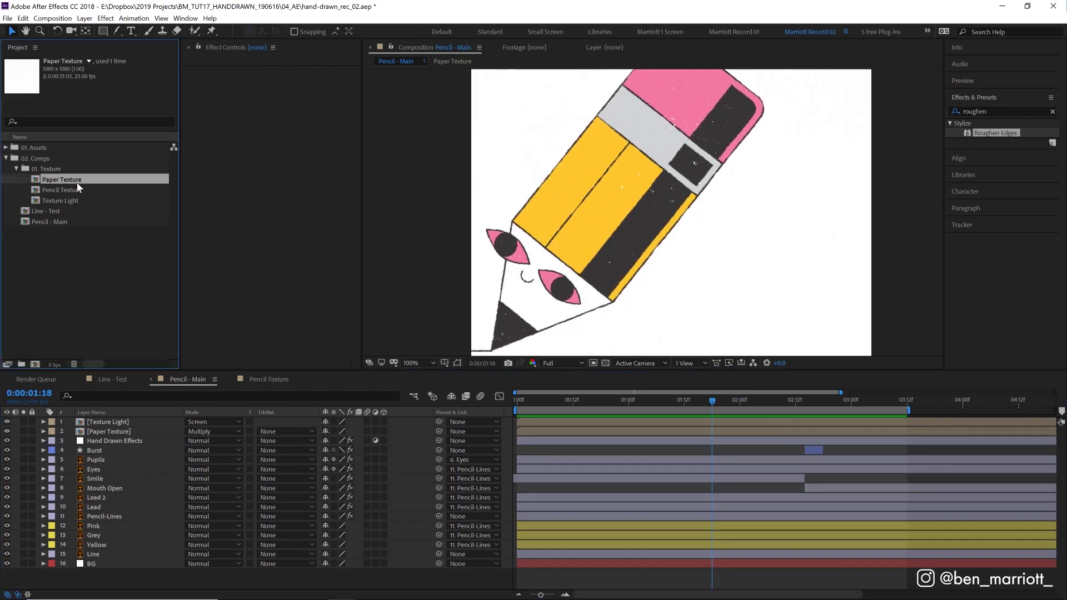
click(83, 190)
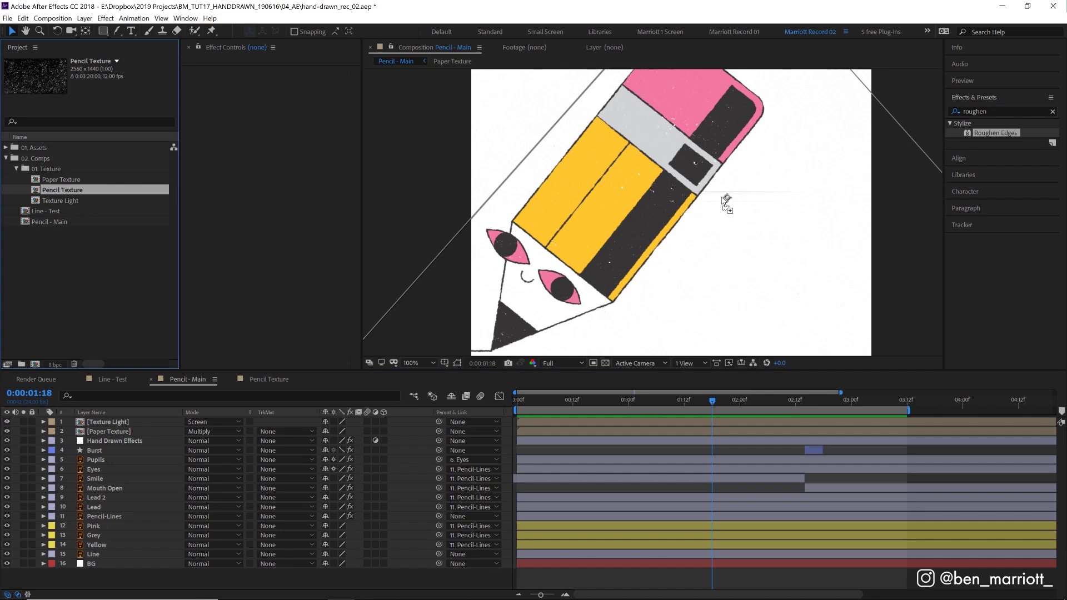
drag(508, 219, 684, 199)
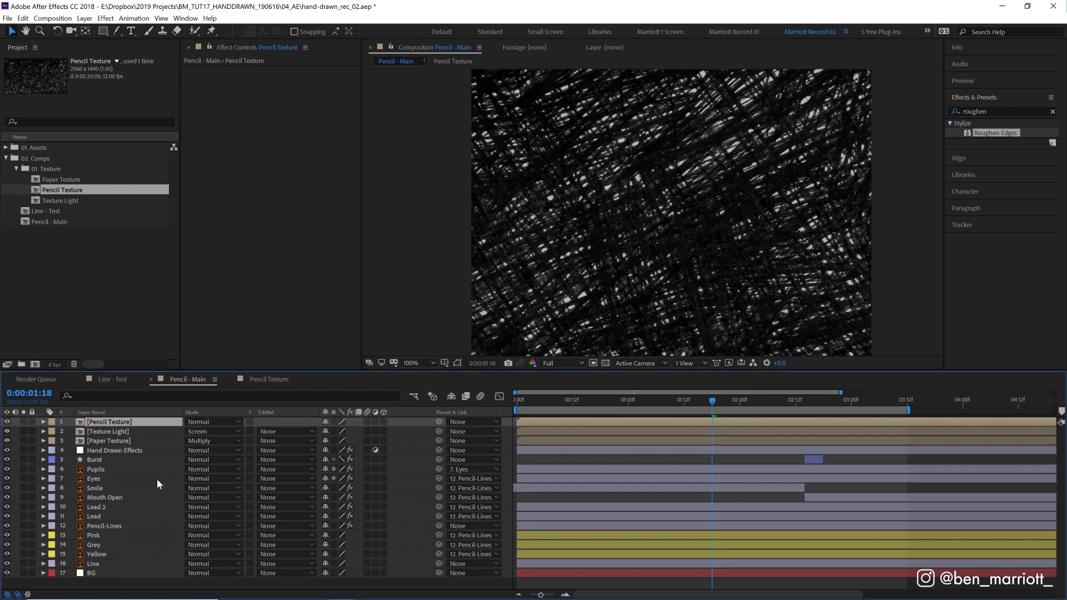
key(s)
click(354, 431)
text(50)
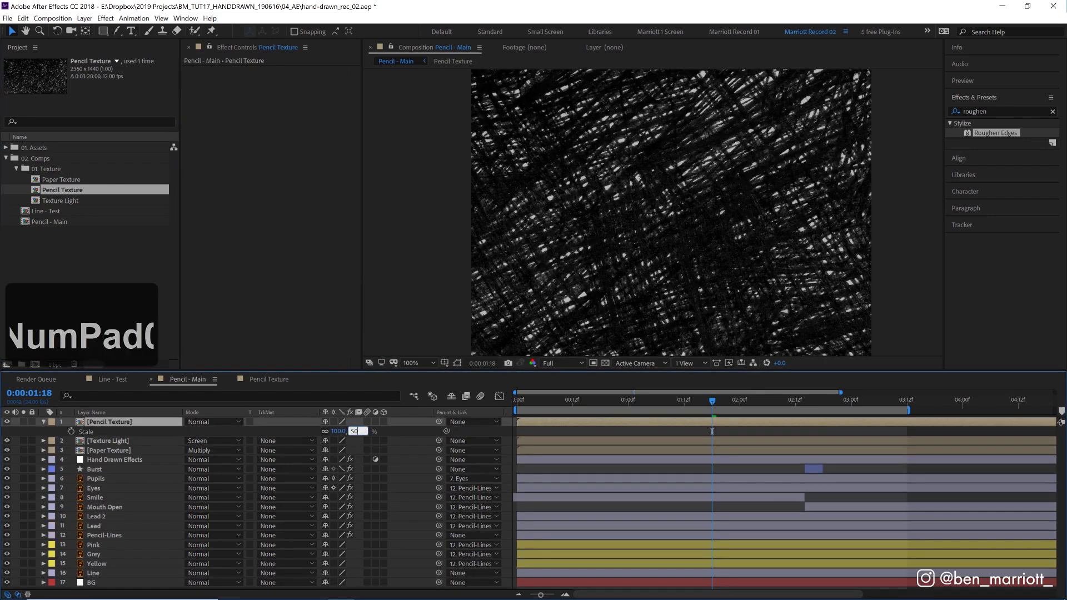
key(KP_Enter)
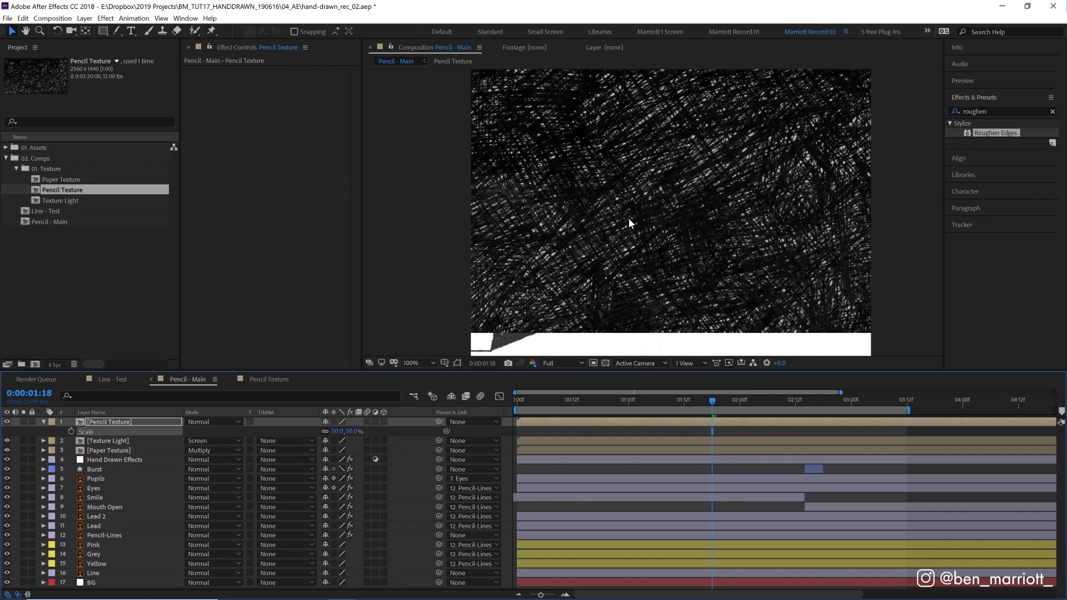
Step: Place Pencil Texture above Yellow, parent it, set Yellow's matte to inverted luma, and preview
drag(127, 420, 114, 563)
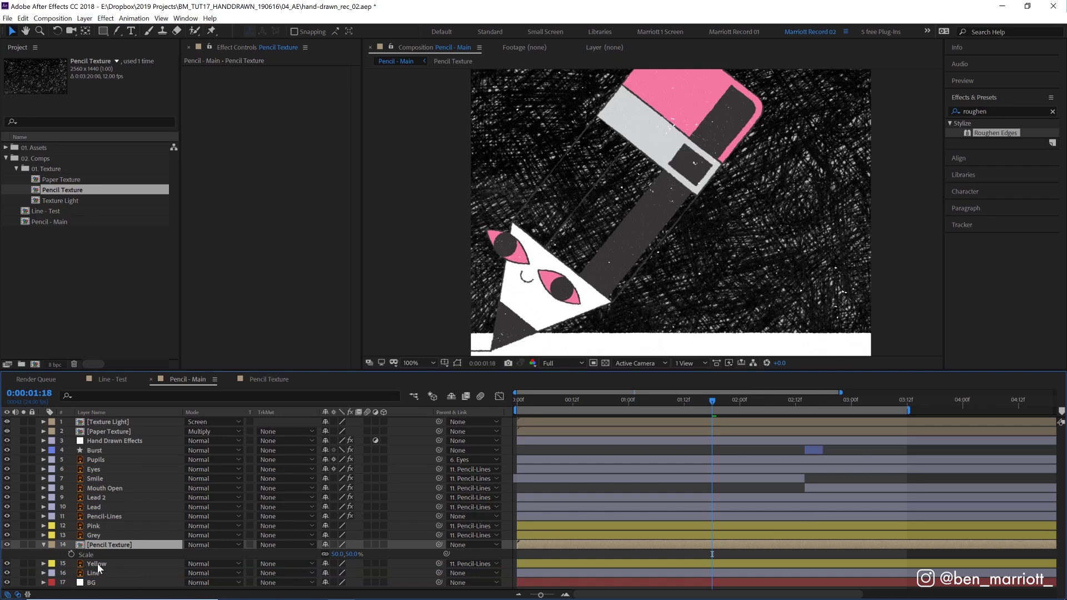
click(98, 564)
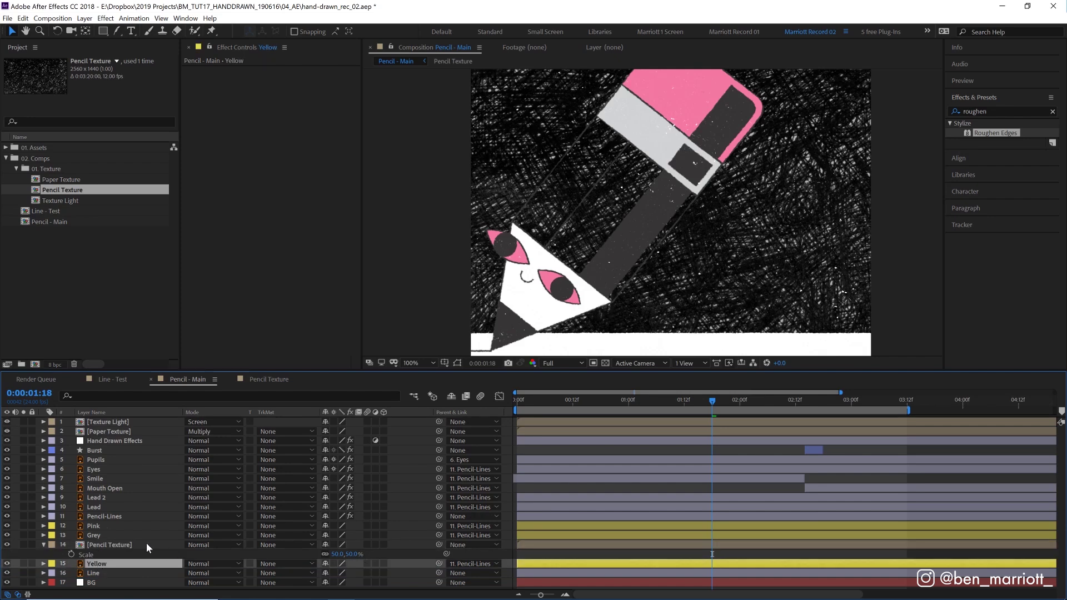
click(131, 544)
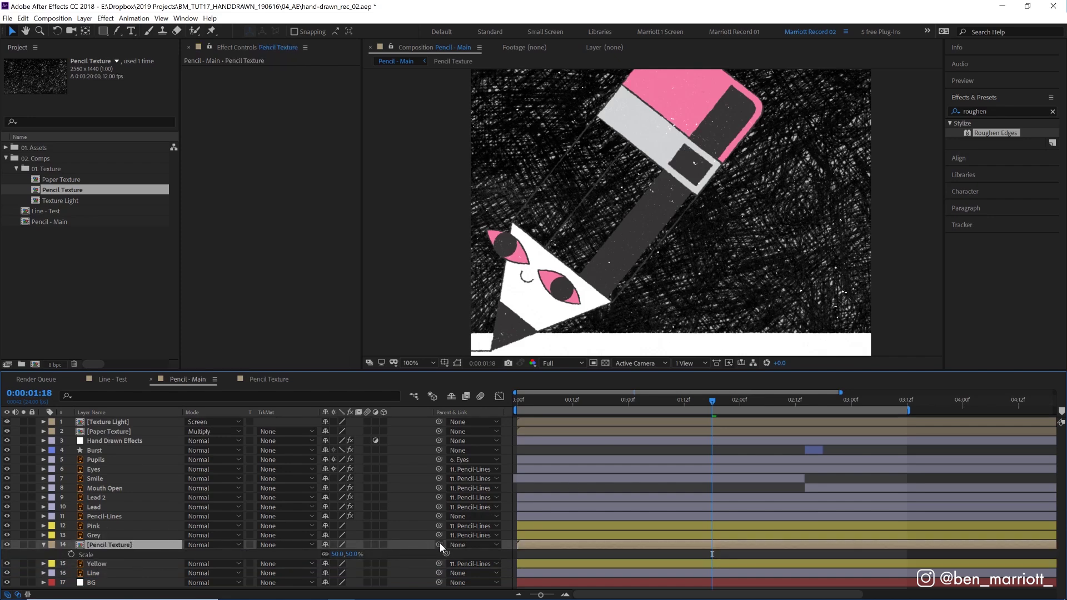
mouse_move(439, 545)
mouse_down()
mouse_move(100, 584)
mouse_move(108, 564)
mouse_up()
click(108, 565)
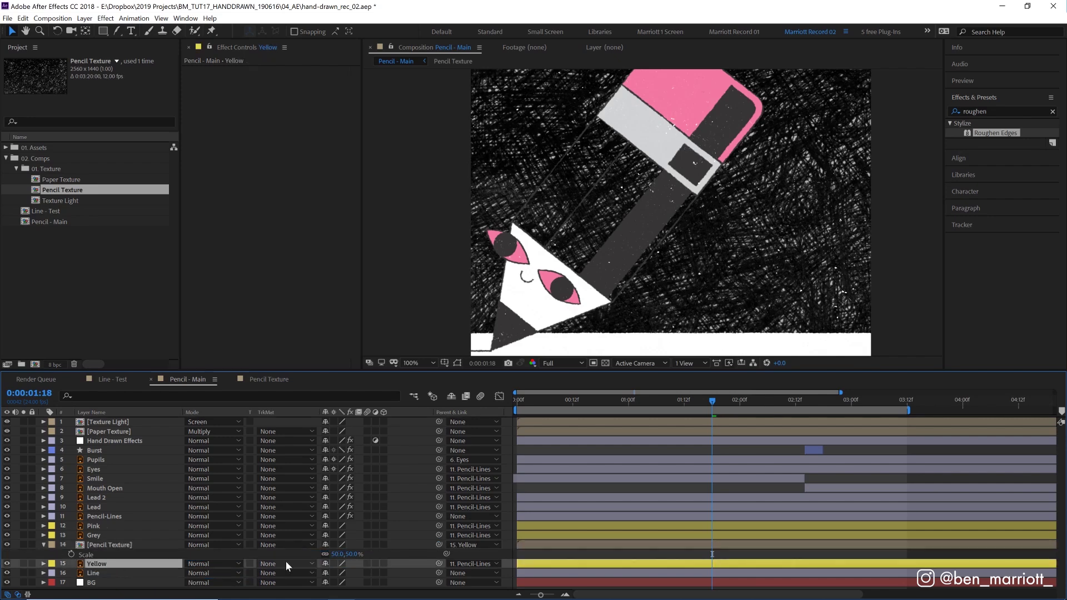
click(287, 563)
click(306, 554)
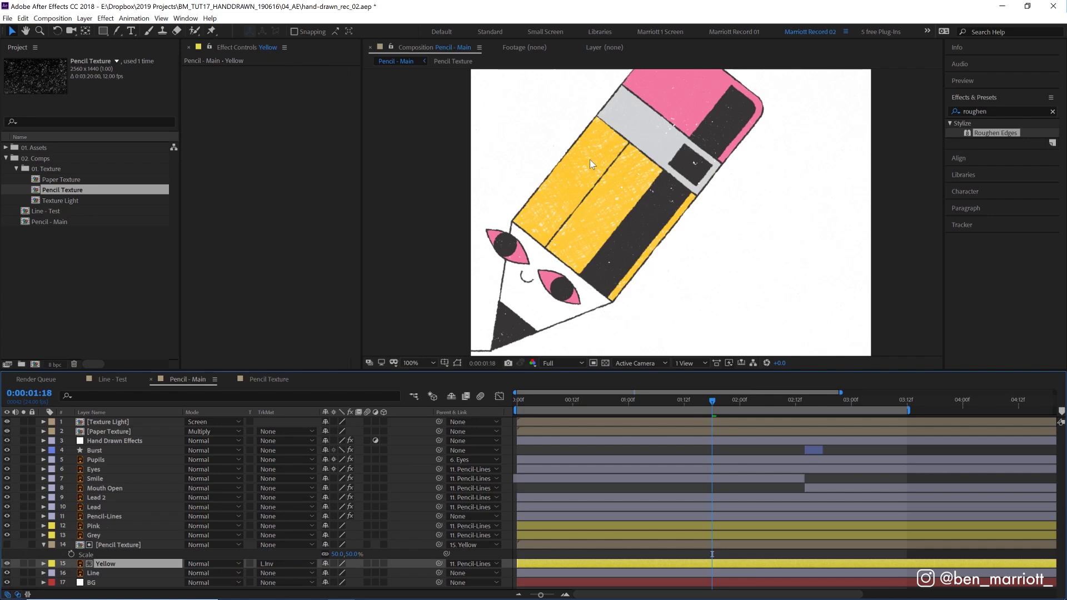
key(space)
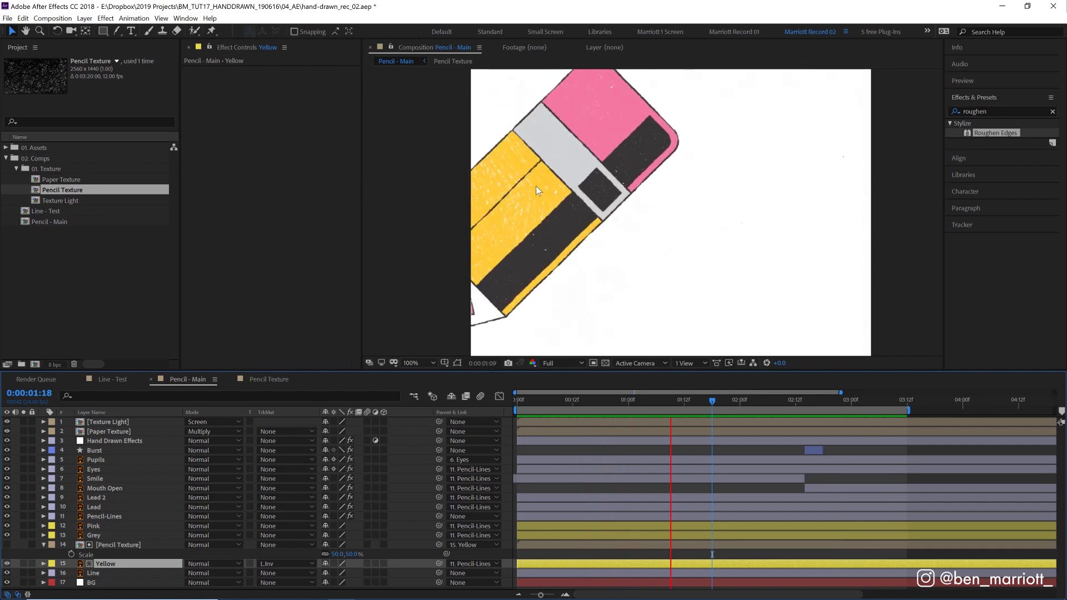
key(space)
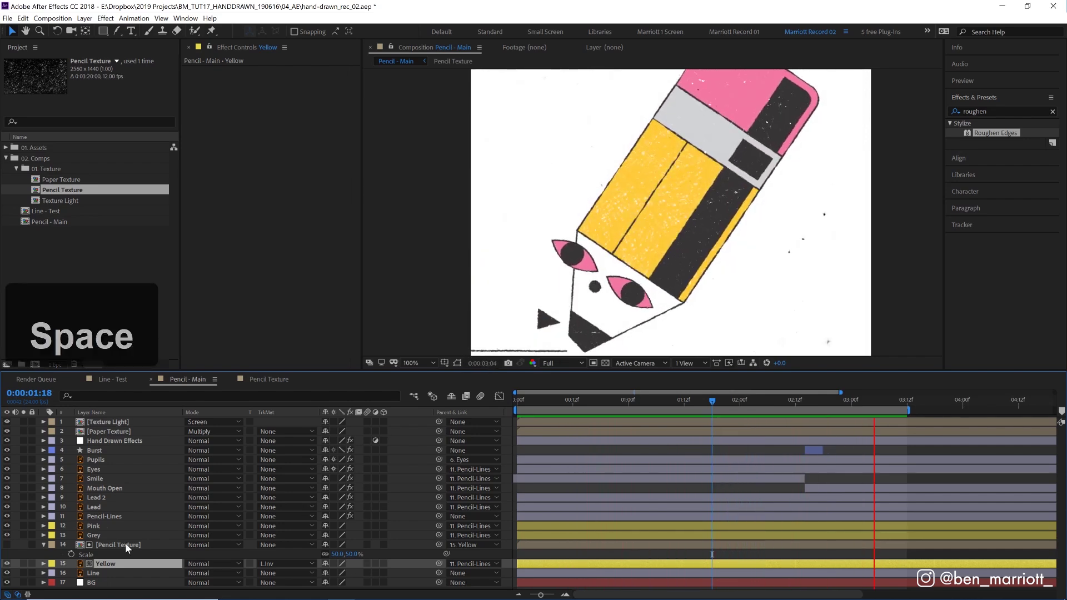
Step: Duplicate Pencil Texture twice, move the copies above Pink and Grey, and select those layers
click(126, 544)
key(ctrl+d)
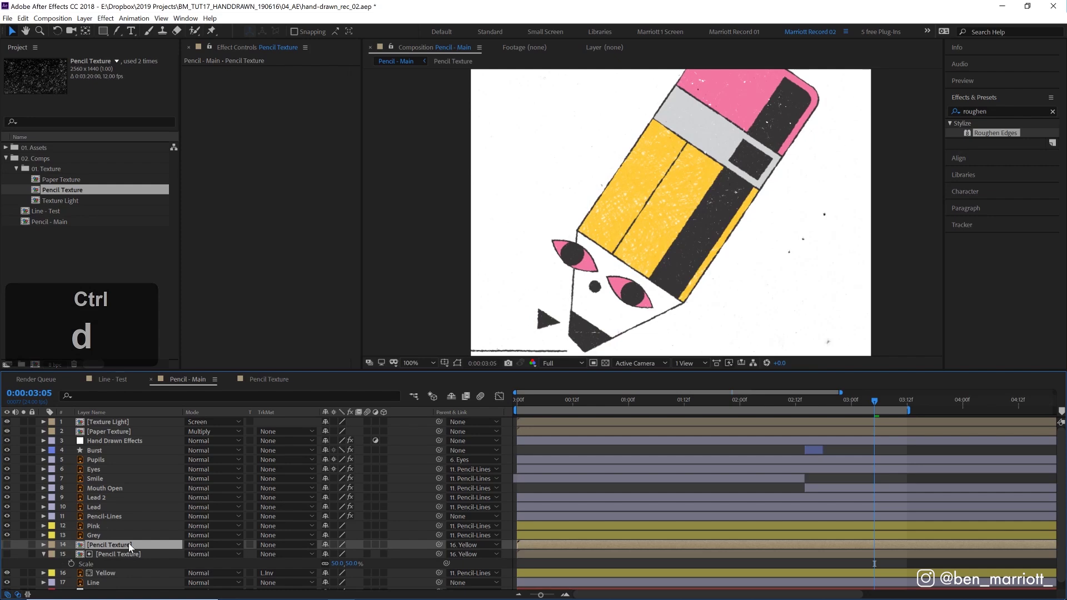
key(ctrl+])
key(ctrl+d)
key(ctrl+])
click(125, 554)
ctrl+click(367, 538)
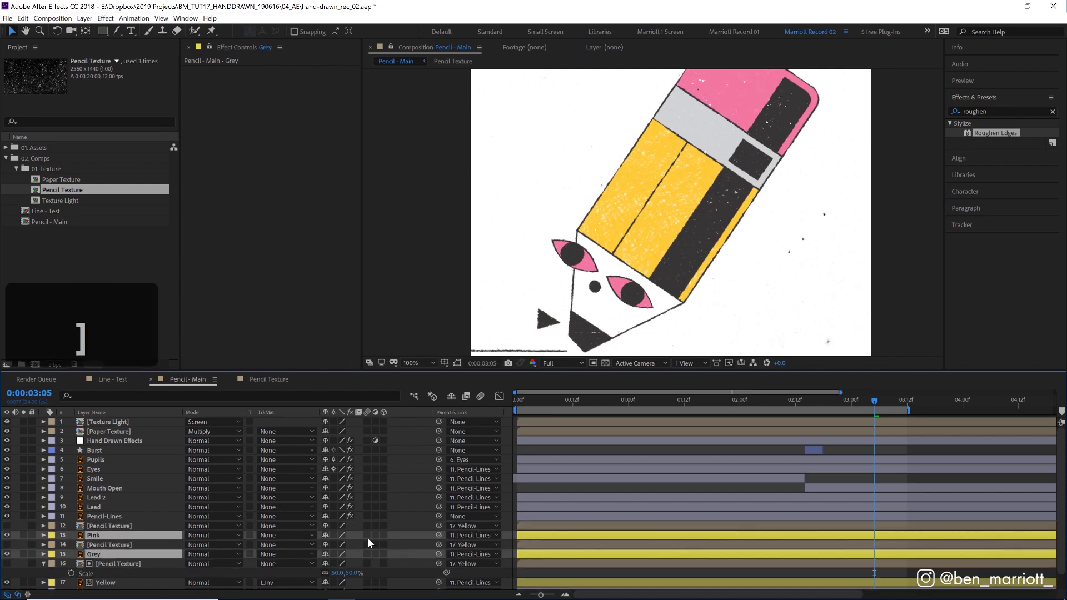
key(space)
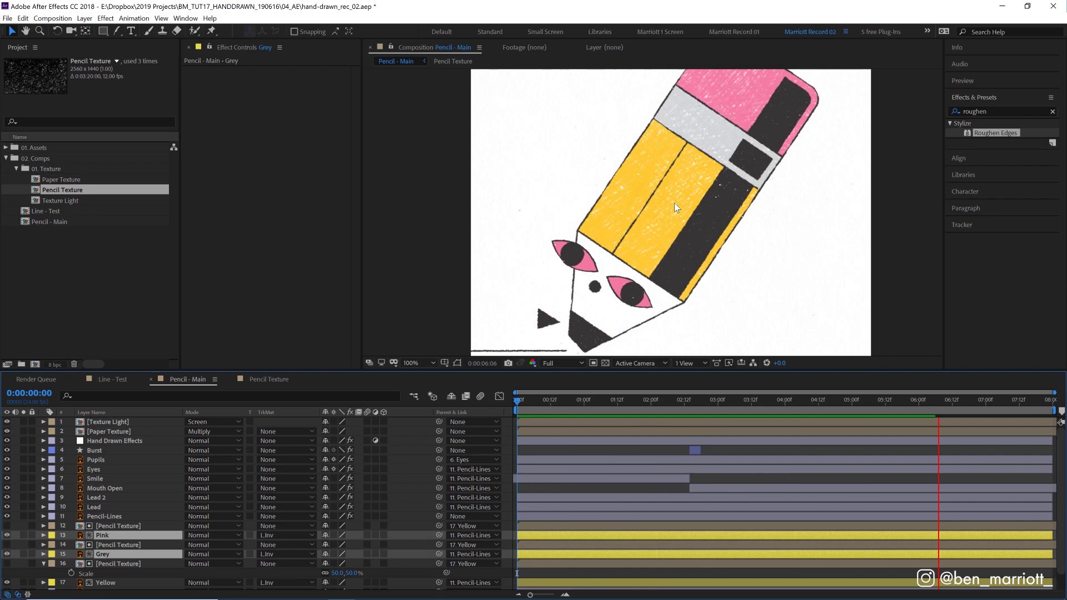
click(722, 401)
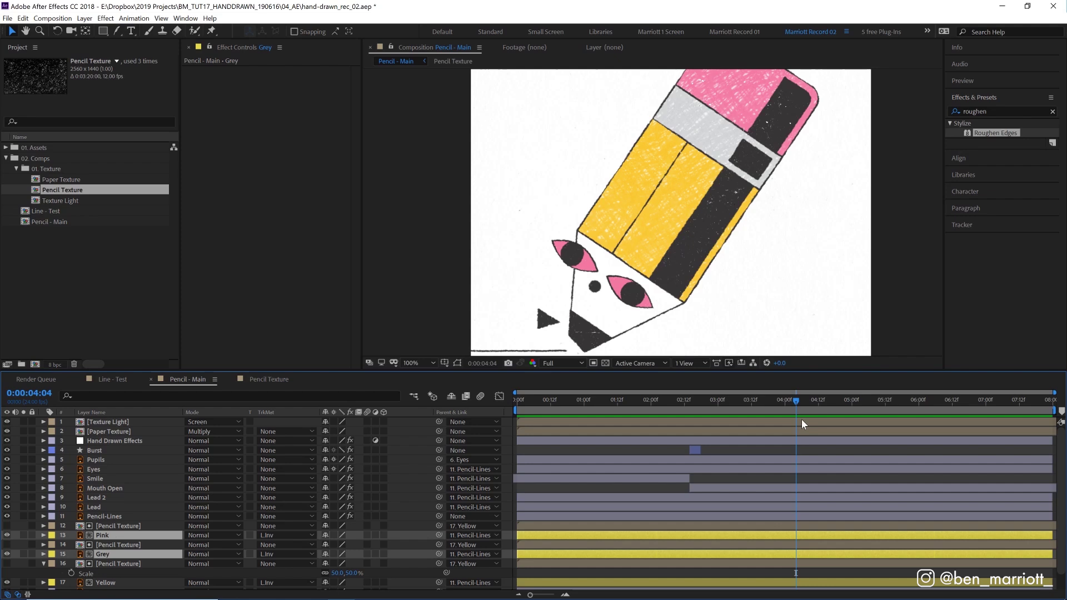
drag(795, 397, 673, 403)
key(space)
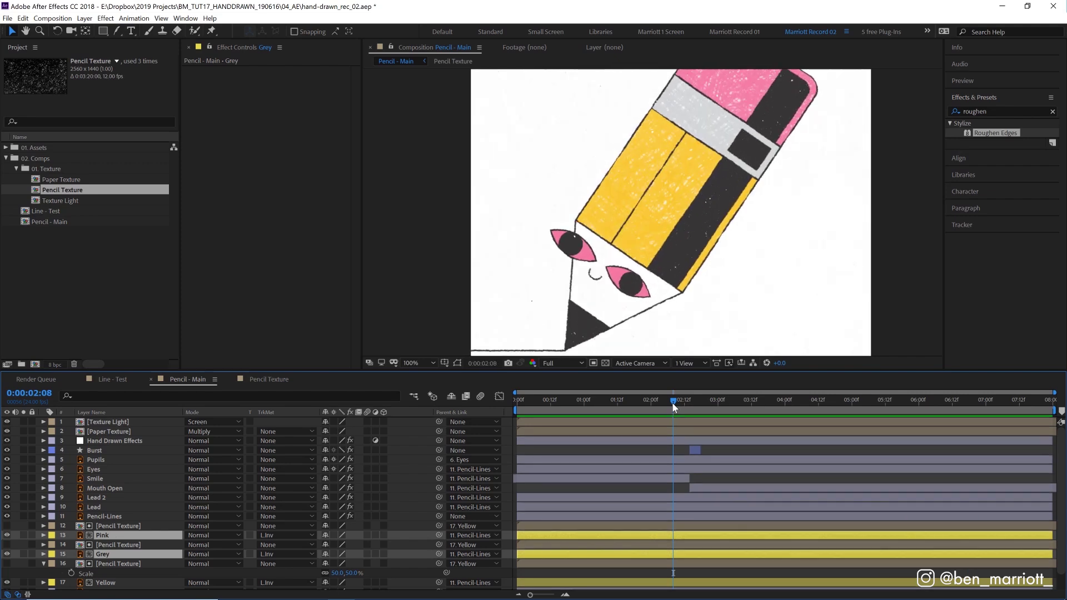
click(538, 399)
key(space)
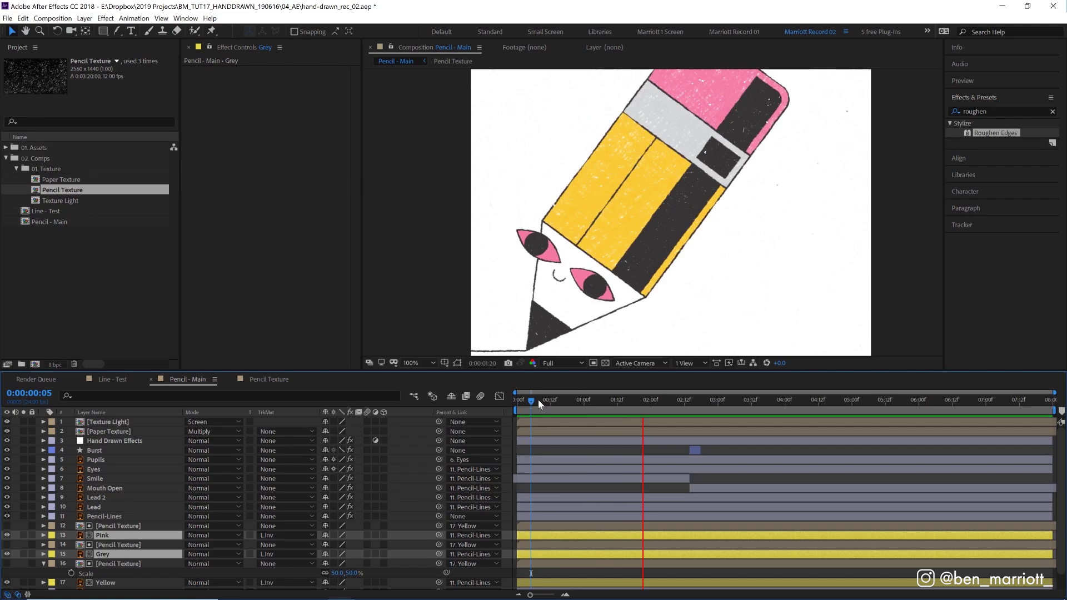